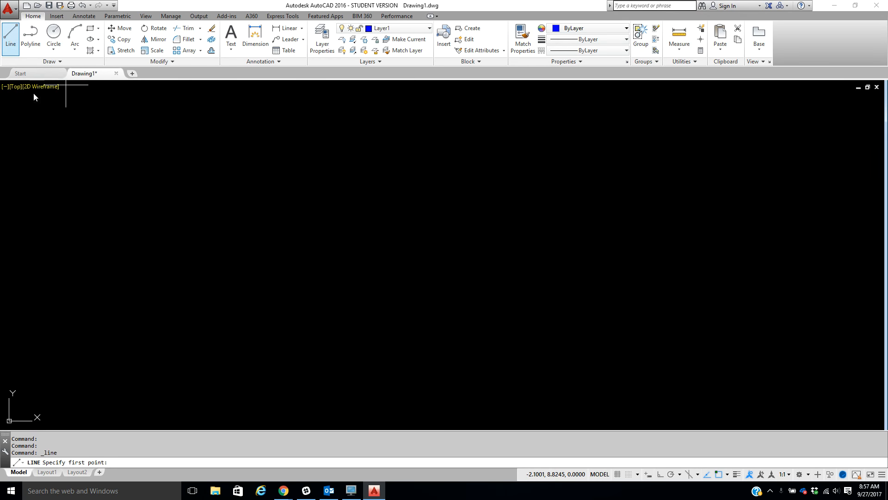
# - Draw a single diagonal line on Layer1, sloping down to the right in the empty drawing
pyautogui.click(235, 164)
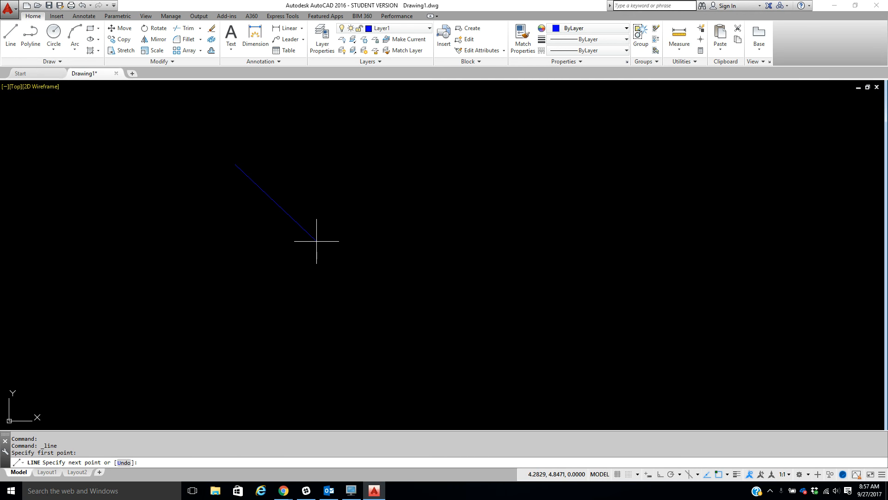
pyautogui.click(326, 254)
pyautogui.rightClick(326, 254)
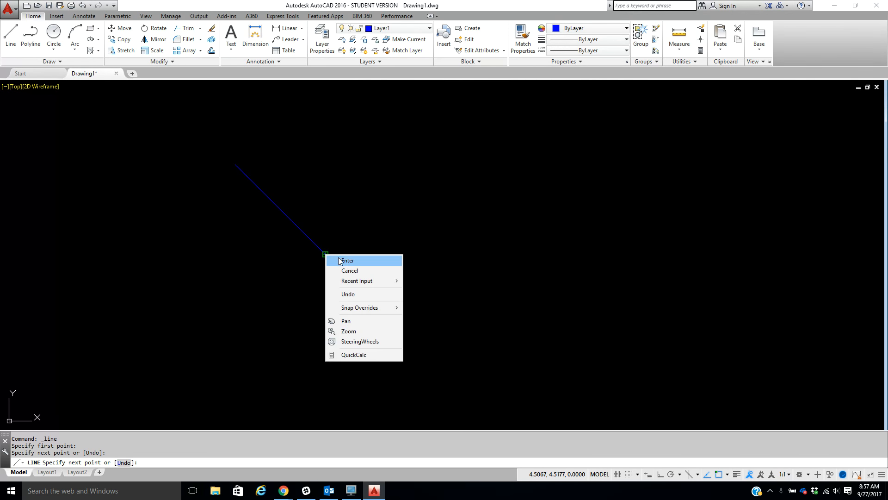
pyautogui.click(348, 260)
# - Make Layer2 current and draw a circle of about 0.71 radius centred on the line's lower endpoint
pyautogui.click(395, 30)
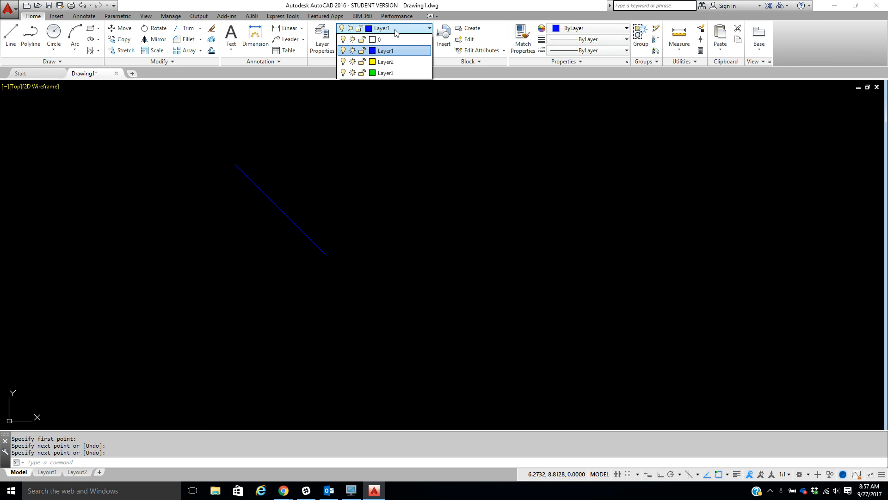
pyautogui.click(394, 62)
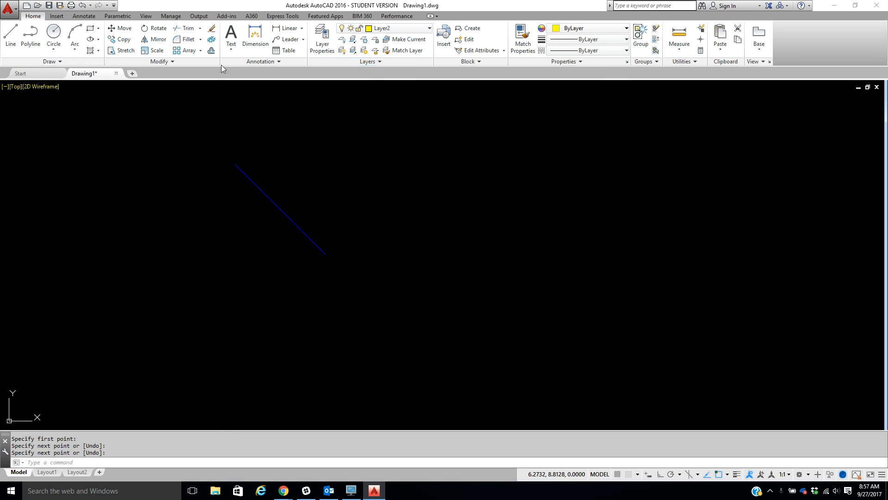
pyautogui.click(53, 33)
pyautogui.click(327, 259)
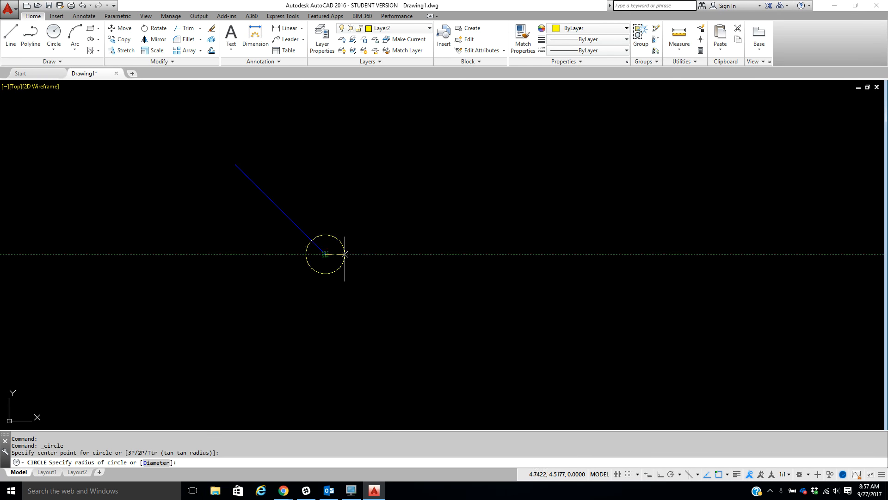
pyautogui.click(352, 259)
# - Make Layer3 current and draw a smaller circle centred on the line's upper endpoint
pyautogui.click(406, 34)
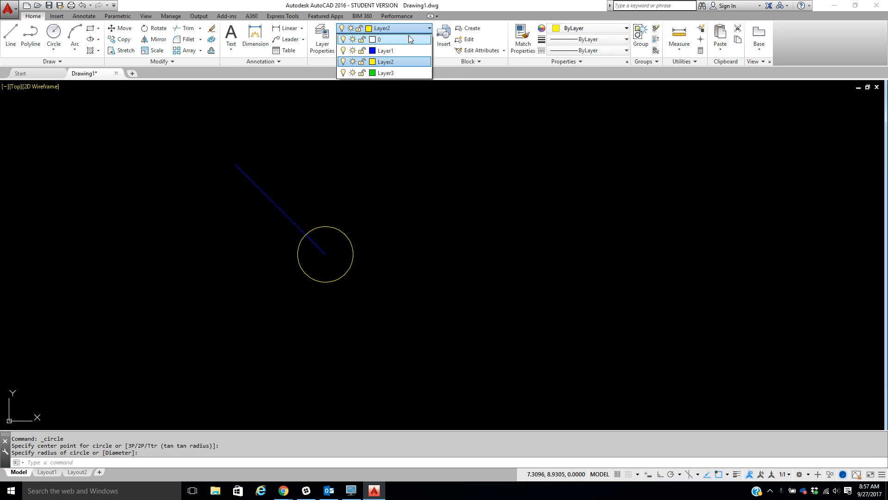
pyautogui.click(398, 73)
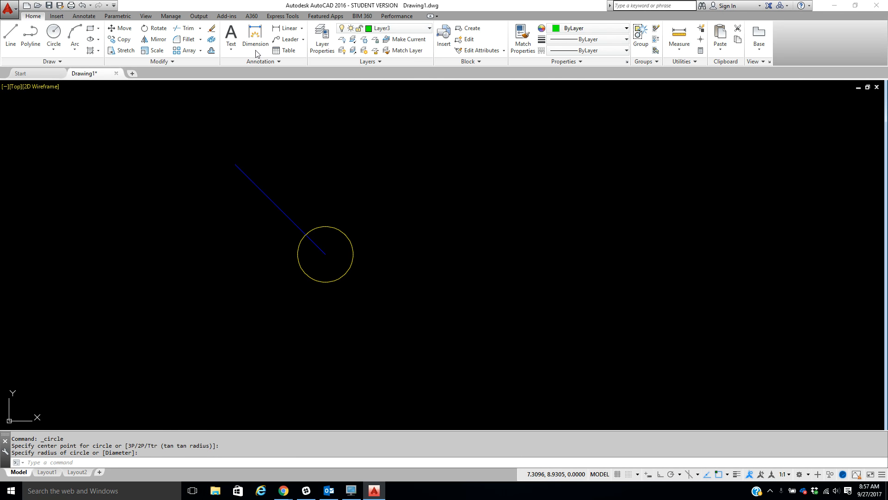
pyautogui.click(53, 32)
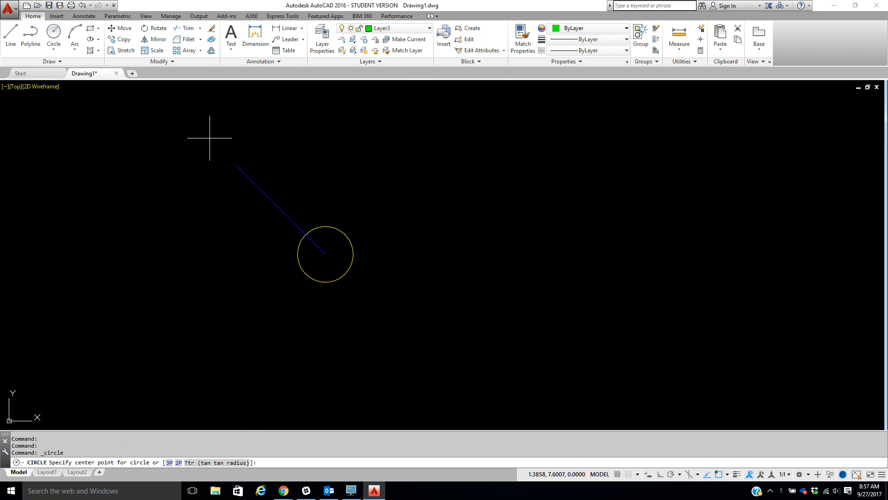
pyautogui.click(237, 161)
pyautogui.click(244, 155)
# - Copy the line together with both circles and place the first copy well to the right of the original
pyautogui.scroll(-4, 321, 154)
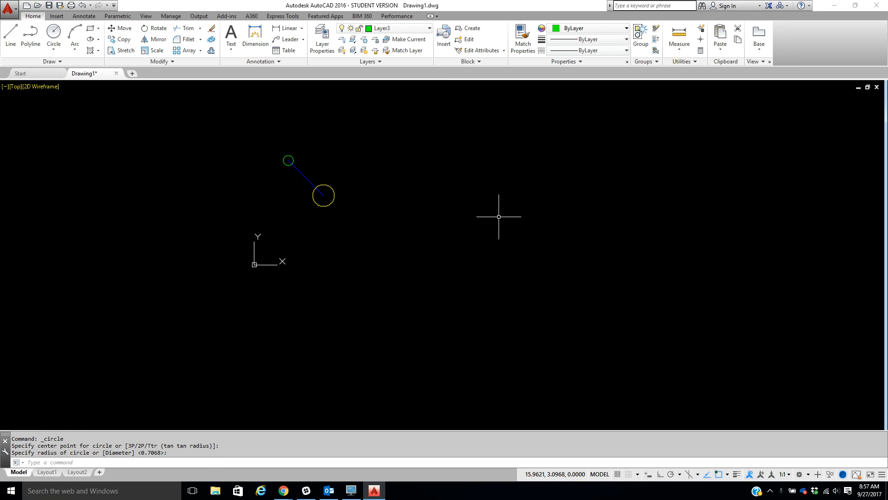
pyautogui.moveTo(456, 203); pyautogui.dragTo(346, 275, button='middle')
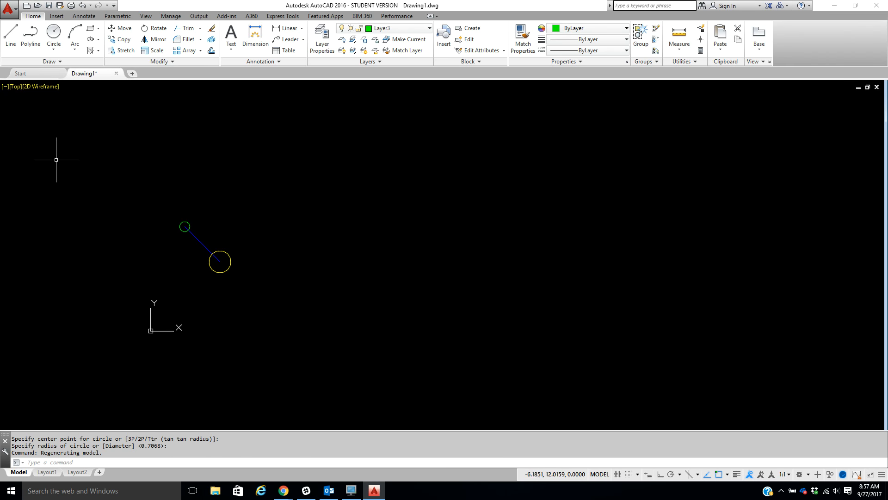
pyautogui.click(121, 39)
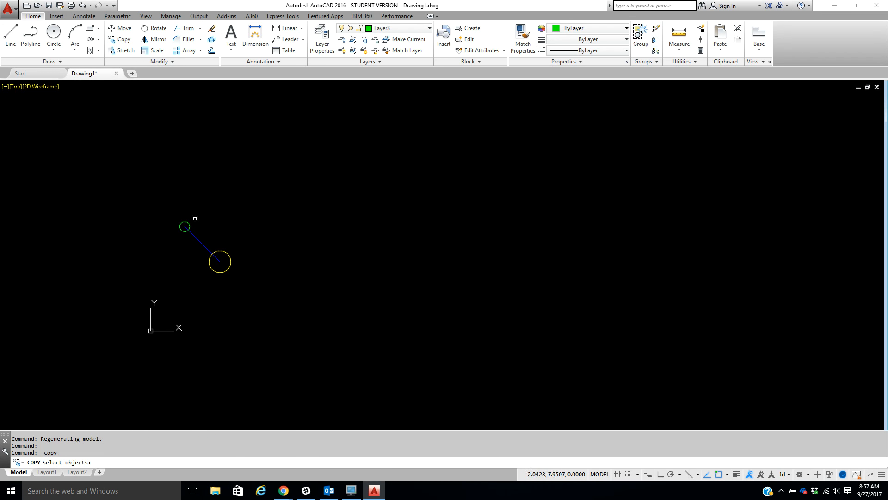
pyautogui.click(268, 189)
pyautogui.click(111, 321)
pyautogui.press('Return')
pyautogui.click(130, 300)
pyautogui.scroll(-2, 632, 339)
pyautogui.moveTo(585, 321)
pyautogui.mouseDown(button='middle')
pyautogui.moveTo(262, 313)
pyautogui.moveTo(433, 303)
pyautogui.mouseUp(button='middle')
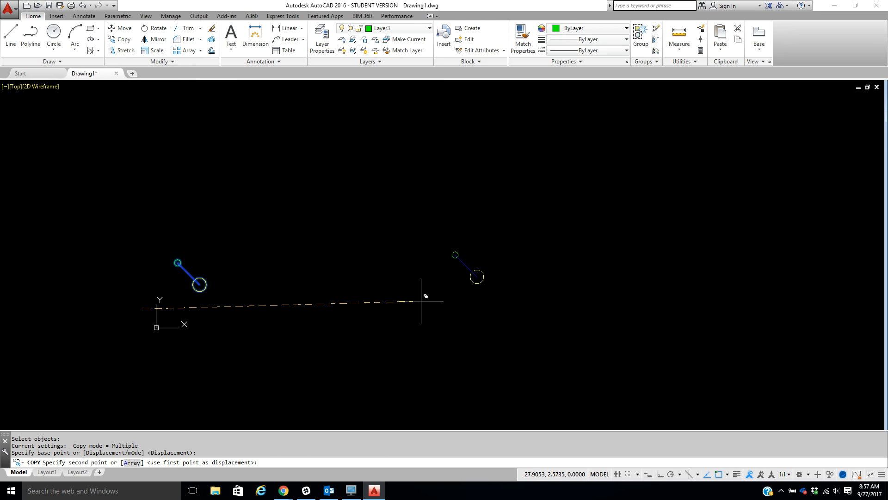
pyautogui.click(413, 310)
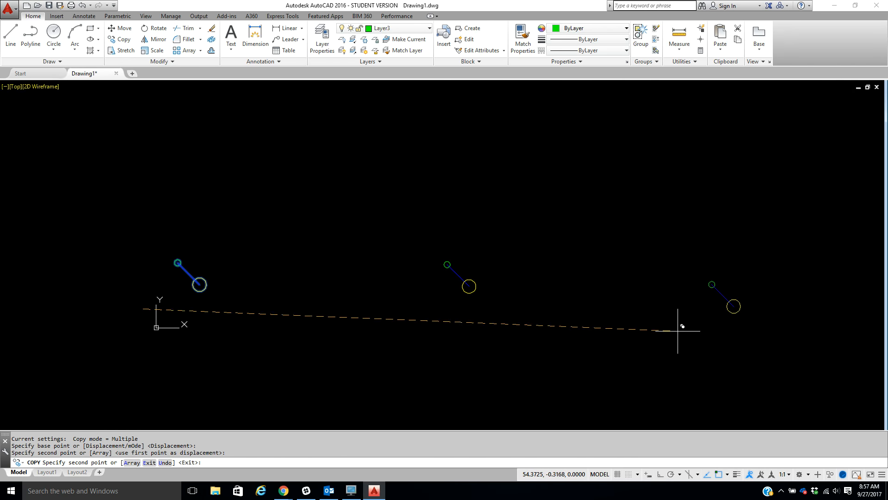
# - Place two more copies of the line and circles further right in the same row and finish copying
pyautogui.click(703, 308)
pyautogui.scroll(-5, 699, 319)
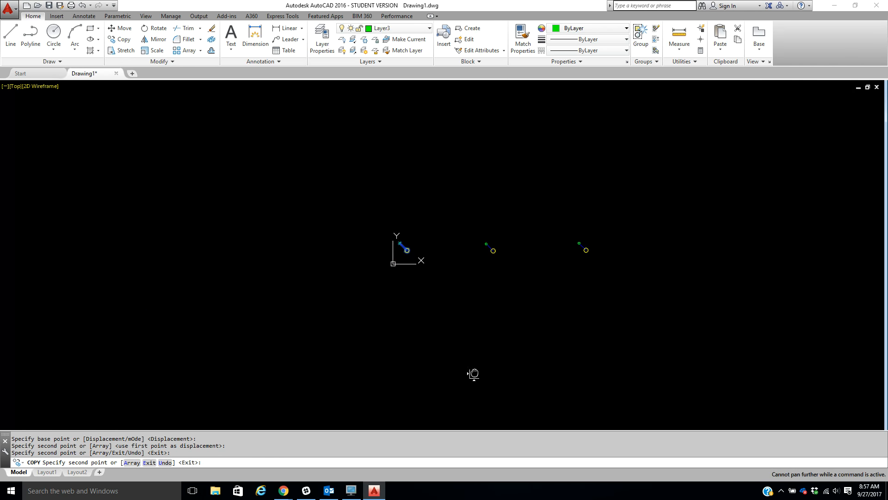
pyautogui.click(677, 255)
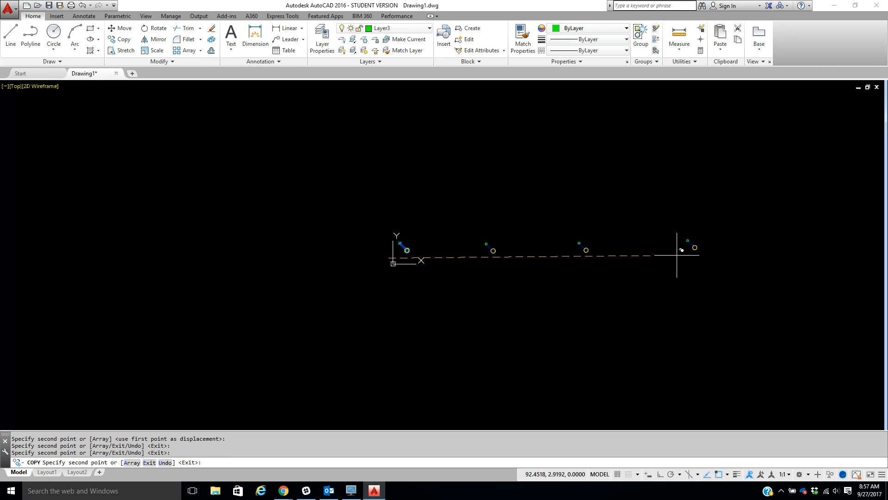
pyautogui.scroll(2, 639, 251)
pyautogui.moveTo(639, 250); pyautogui.dragTo(492, 272, button='middle')
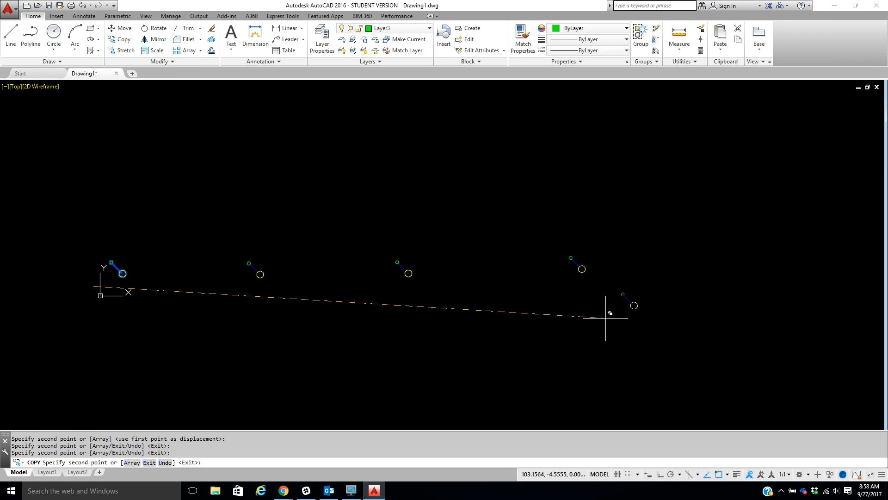
pyautogui.rightClick(498, 279)
pyautogui.click(518, 284)
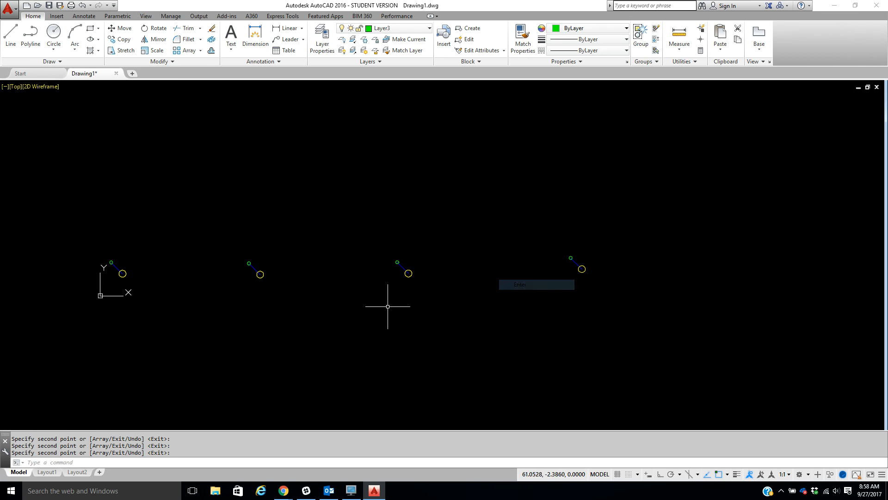
# - Create a polar array of the original line and circles, centred just below and right of the yellow circle
pyautogui.moveTo(341, 303); pyautogui.dragTo(460, 291, button='middle')
pyautogui.scroll(8, 250, 252)
pyautogui.moveTo(250, 252); pyautogui.dragTo(316, 201, button='middle')
pyautogui.click(201, 51)
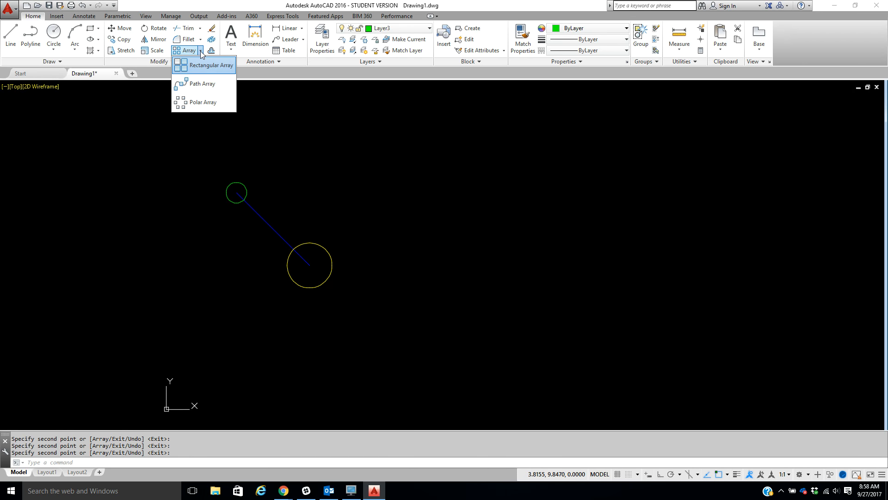
pyautogui.click(199, 104)
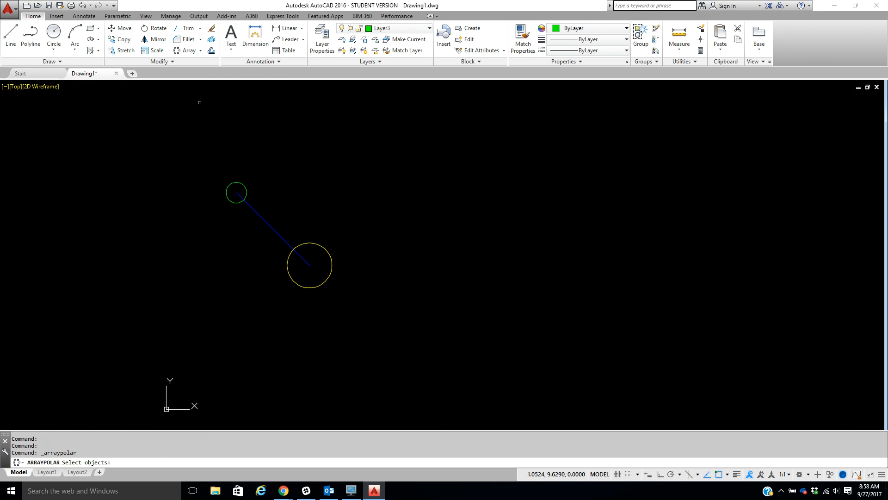
pyautogui.click(181, 130)
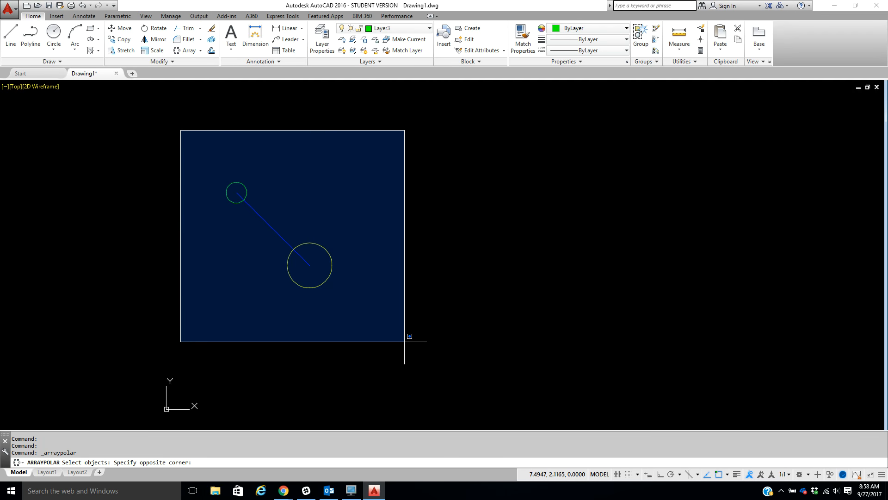
pyautogui.click(404, 341)
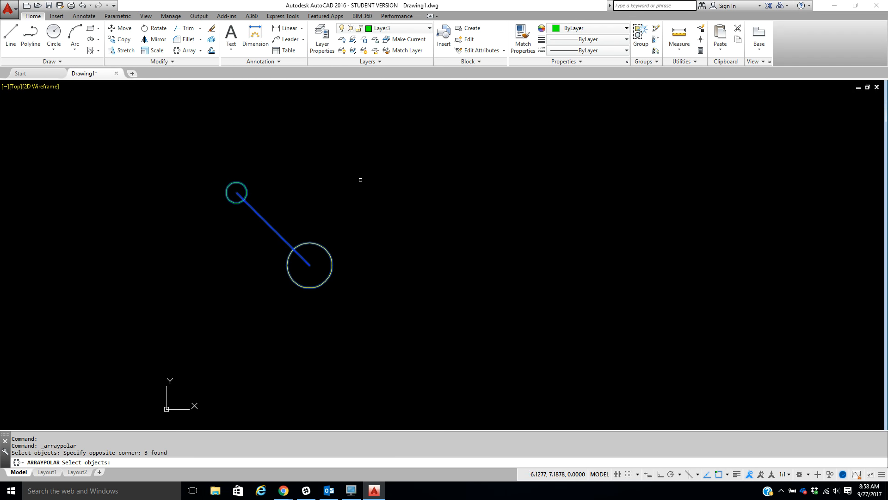
pyautogui.press('Return')
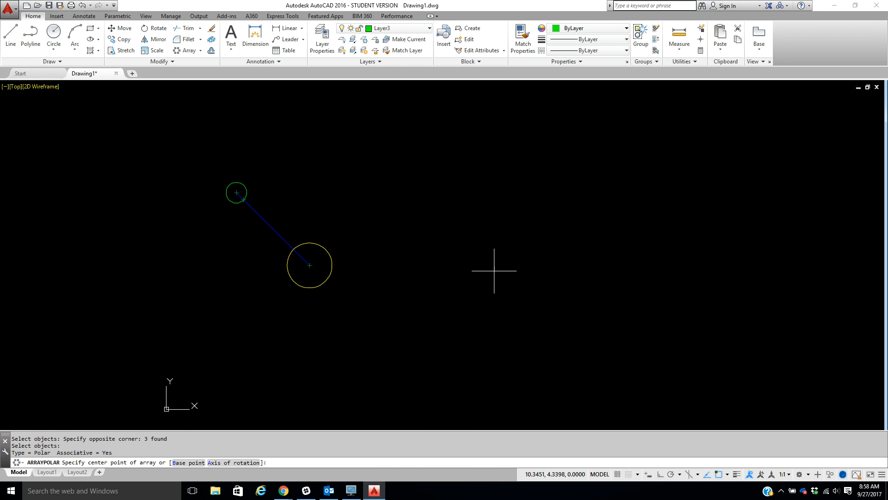
pyautogui.click(366, 303)
pyautogui.scroll(-2, 366, 303)
pyautogui.moveTo(366, 303); pyautogui.dragTo(360, 261, button='middle')
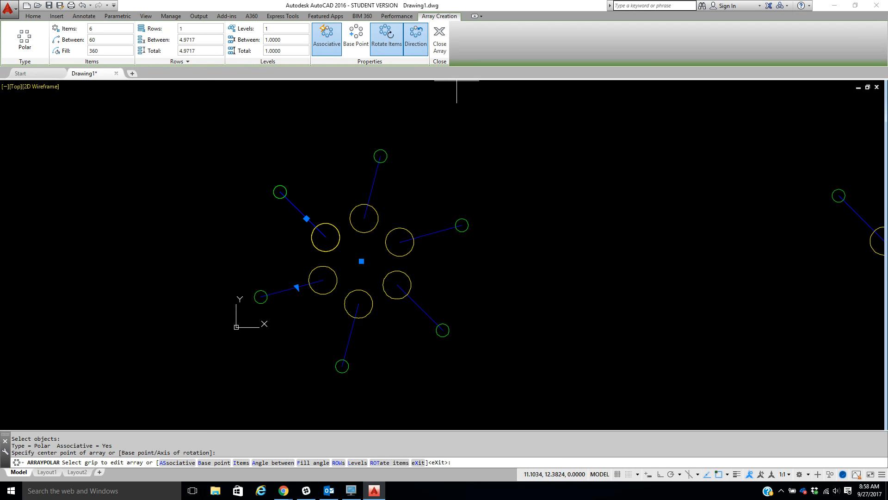
# - Make the polar array non-associative, set it to 75 items and finish it
pyautogui.click(327, 49)
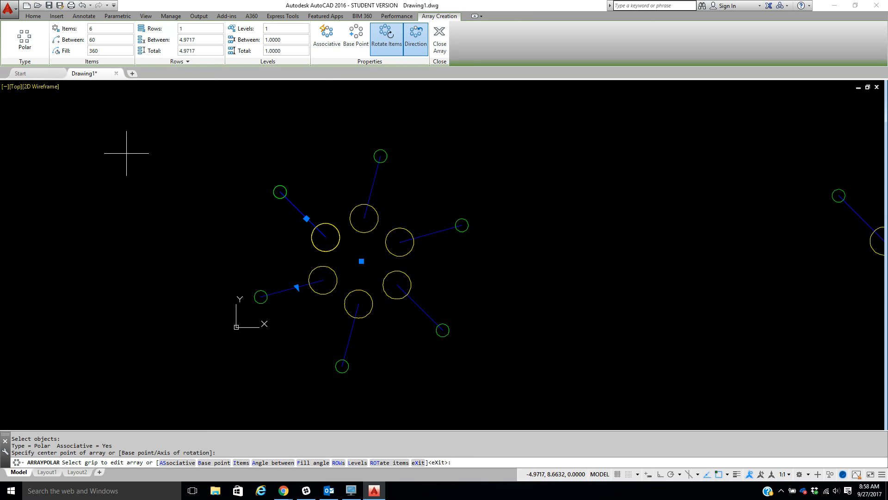
pyautogui.click(112, 29)
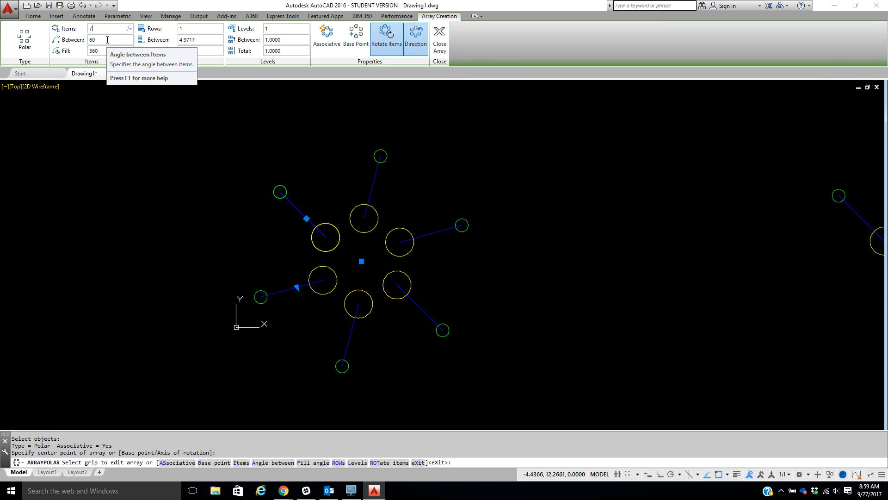
pyautogui.press('Return')
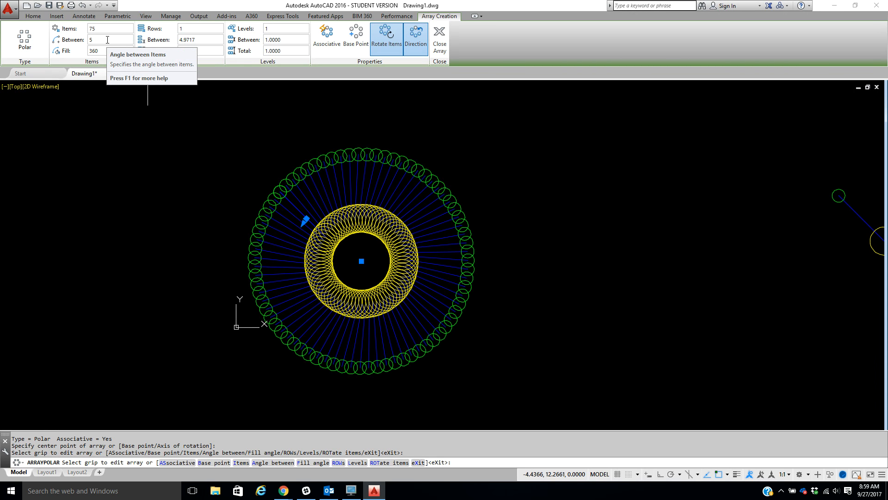
pyautogui.press('Return')
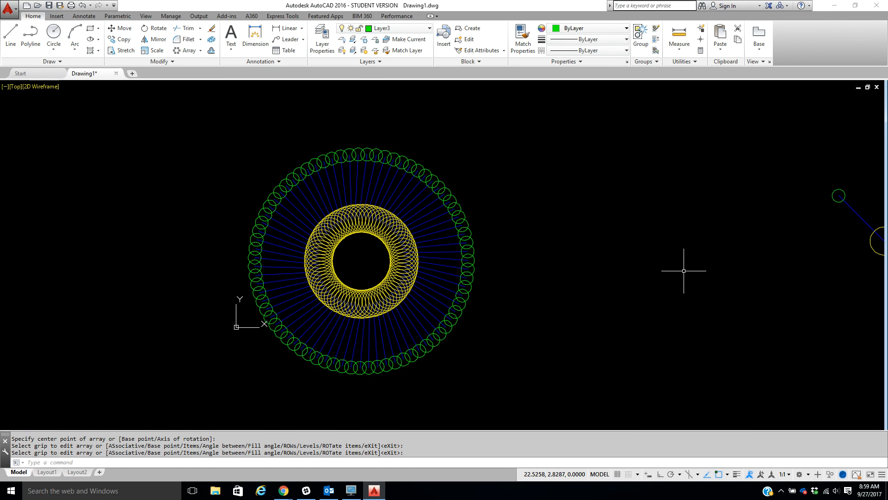
# - Create a polar array of the first copied group, centred just above and left of its green circle
pyautogui.scroll(-2, 696, 269)
pyautogui.moveTo(704, 269); pyautogui.dragTo(382, 254, button='middle')
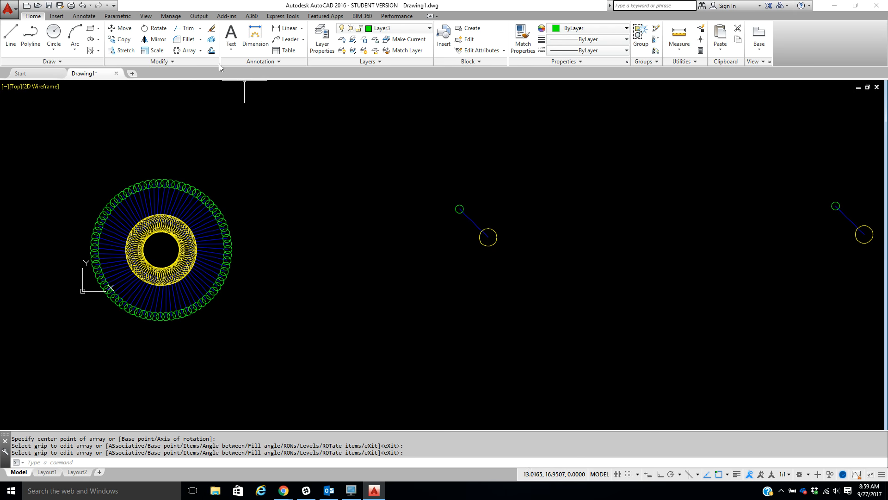
pyautogui.click(185, 51)
pyautogui.click(416, 191)
pyautogui.click(580, 286)
pyautogui.press('Return')
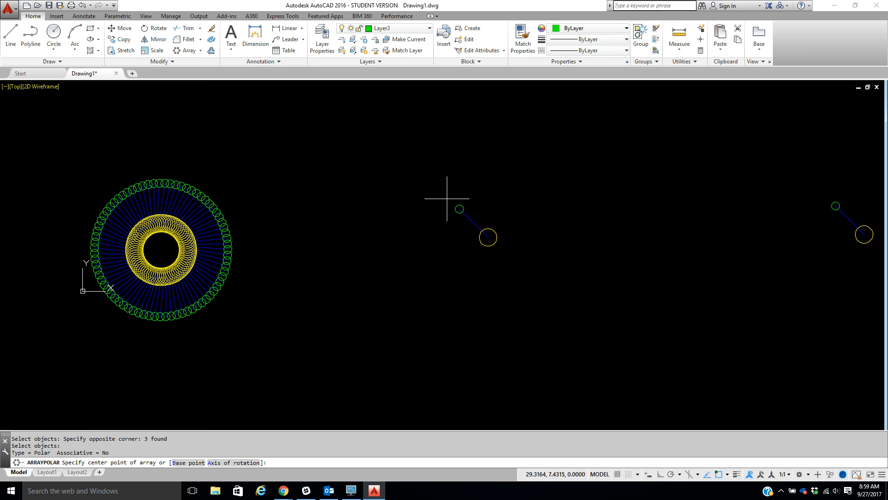
pyautogui.click(446, 198)
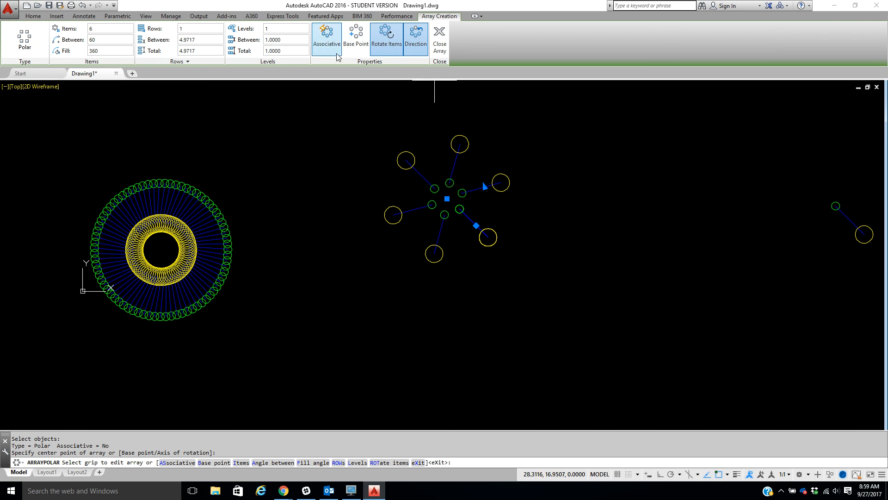
# - Set the item count of the first copy's polar array to 75 and complete the array
pyautogui.write('75')
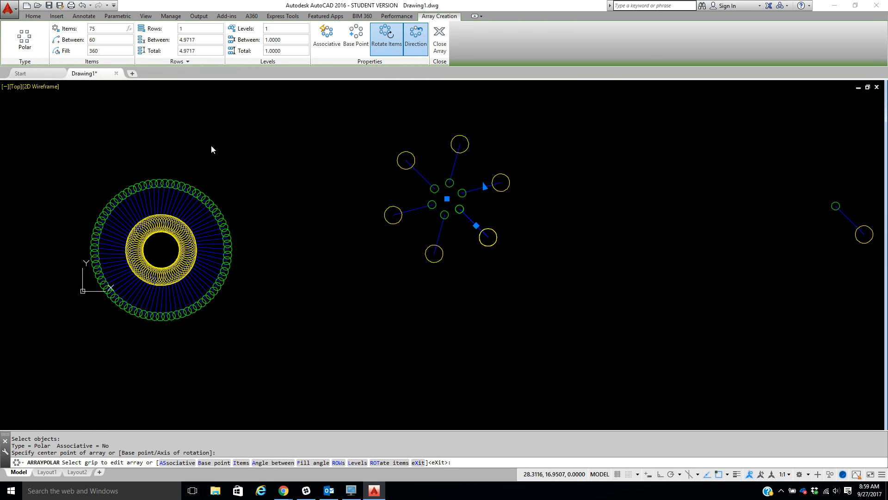
pyautogui.press('Return')
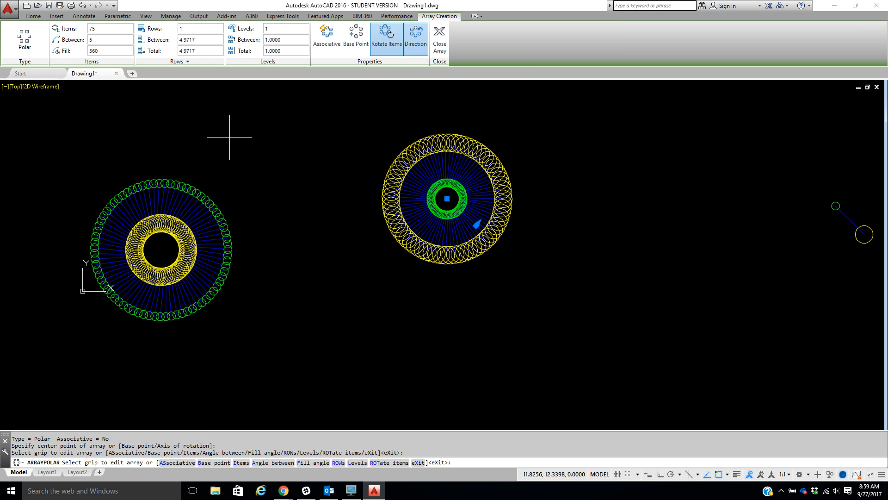
pyautogui.press('Return')
# - Create a polar array of the second copied group, centred just below and right of its yellow circle
pyautogui.moveTo(681, 238)
pyautogui.mouseDown(button='middle')
pyautogui.moveTo(617, 237)
pyautogui.moveTo(581, 216)
pyautogui.moveTo(424, 226)
pyautogui.mouseUp(button='middle')
pyautogui.scroll(-2, 627, 234)
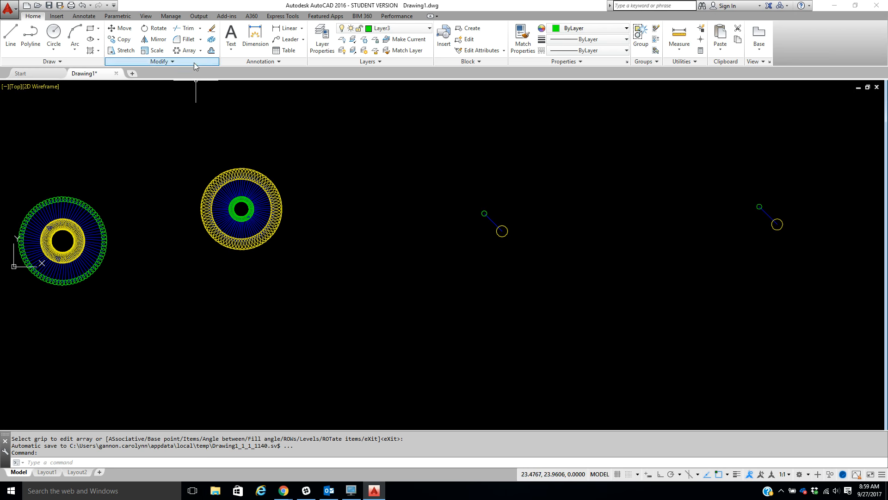
pyautogui.click(185, 50)
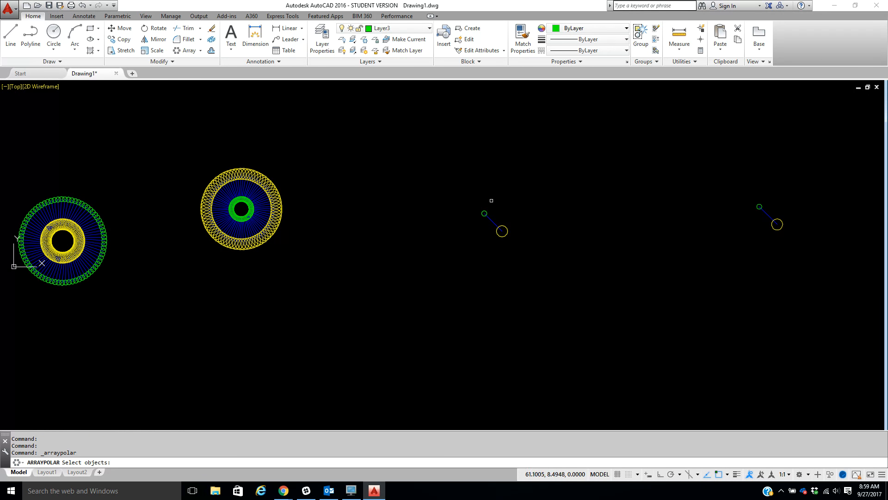
pyautogui.click(539, 211)
pyautogui.click(418, 278)
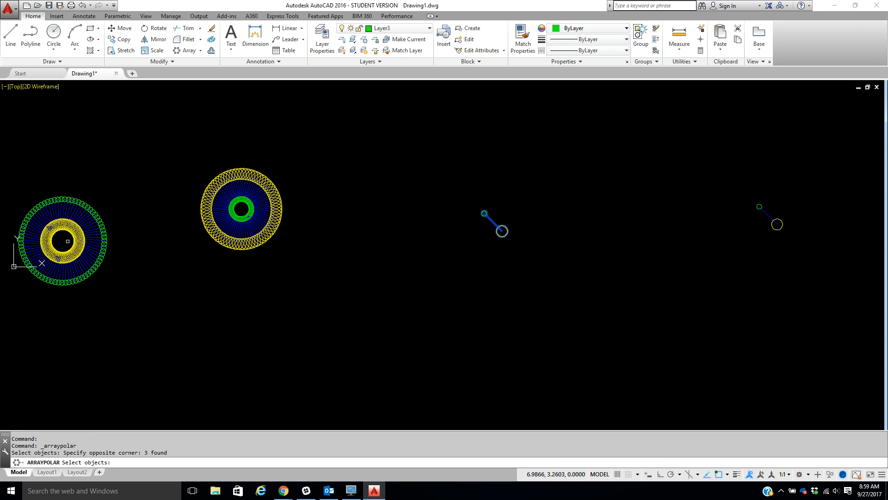
pyautogui.press('Return')
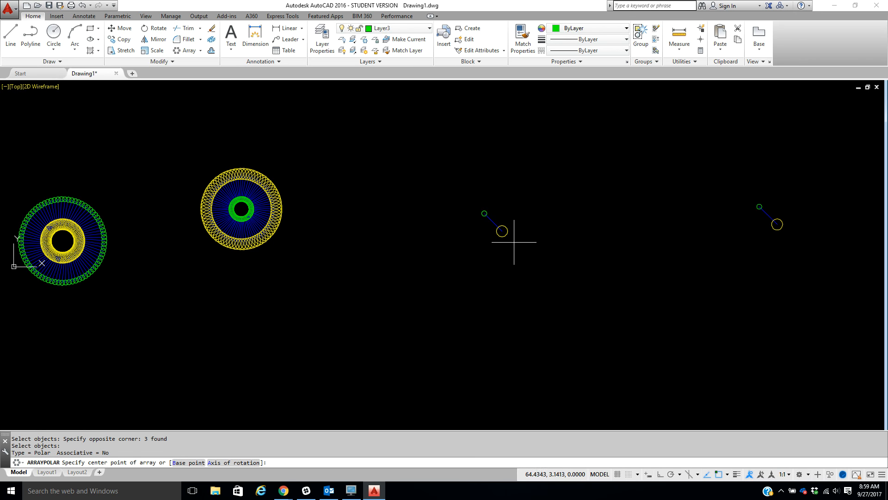
pyautogui.click(513, 244)
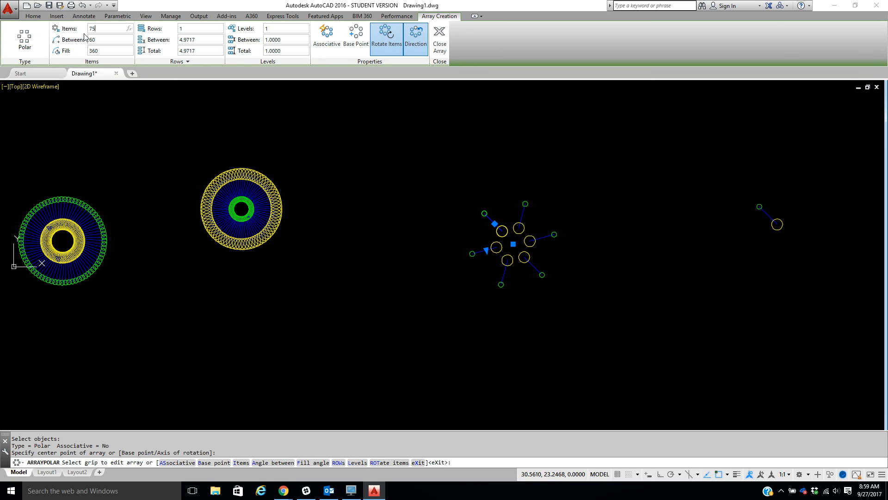
# - Set the second copy's polar array to 75 items, turn off item rotation and finish it
pyautogui.click(395, 48)
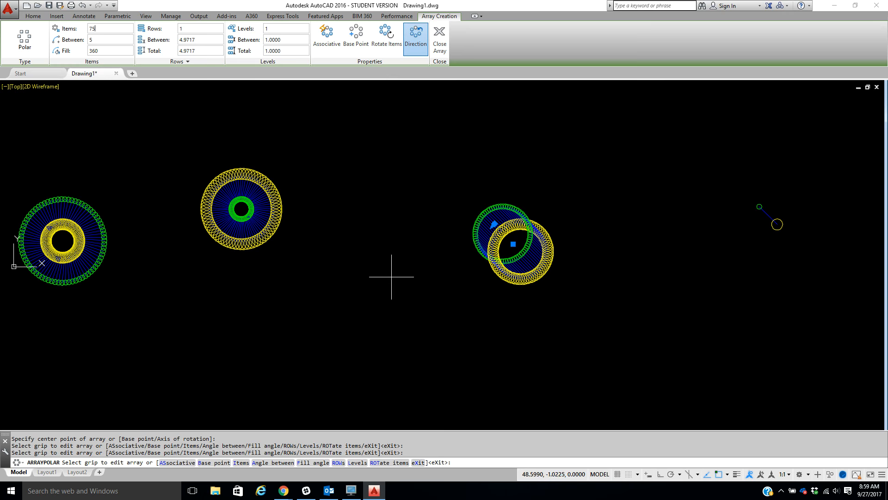
pyautogui.press('Return')
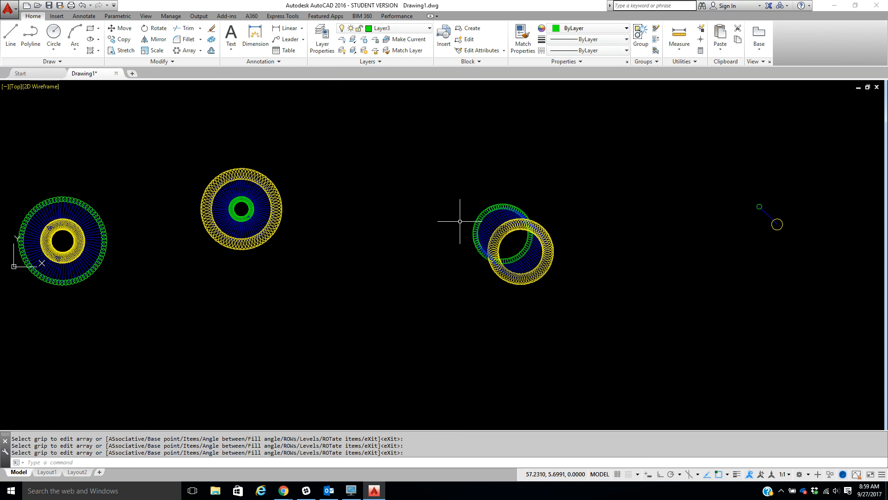
pyautogui.scroll(2, 542, 227)
pyautogui.scroll(-2, 543, 227)
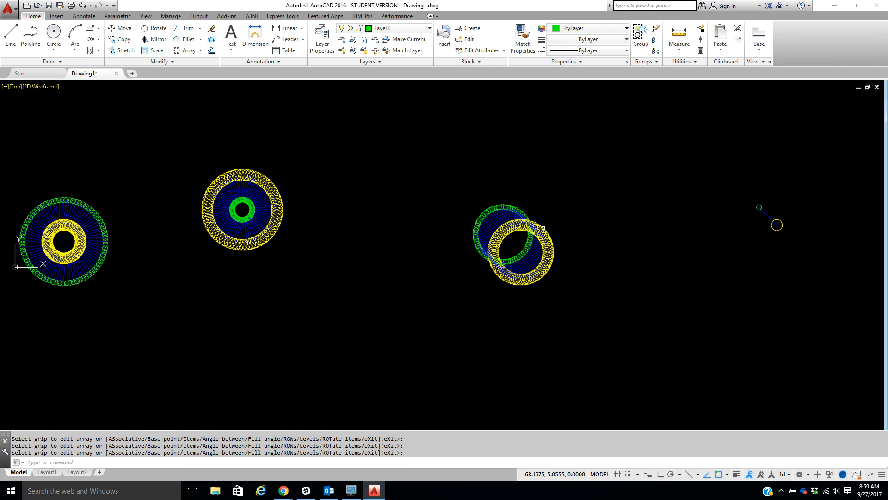
# - Create a polar array of the third copied group, centred just above and left of its green circle
pyautogui.click(187, 51)
pyautogui.click(804, 188)
pyautogui.click(671, 253)
pyautogui.press('Return')
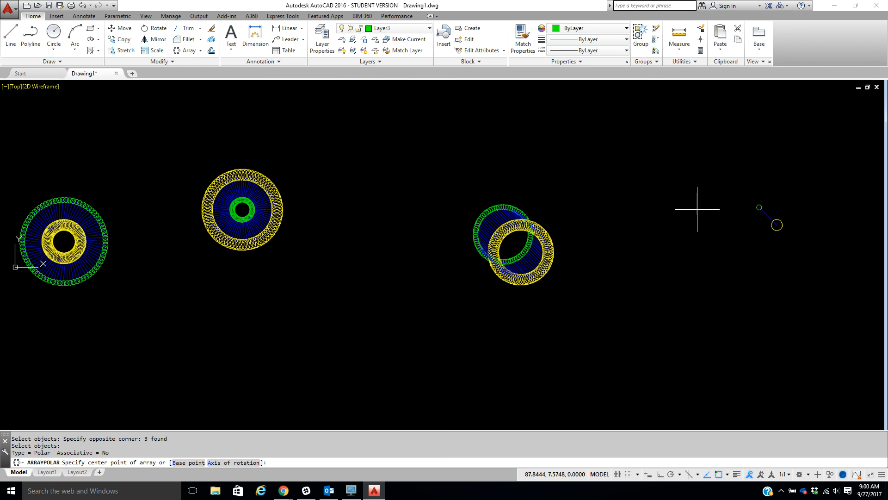
pyautogui.click(749, 201)
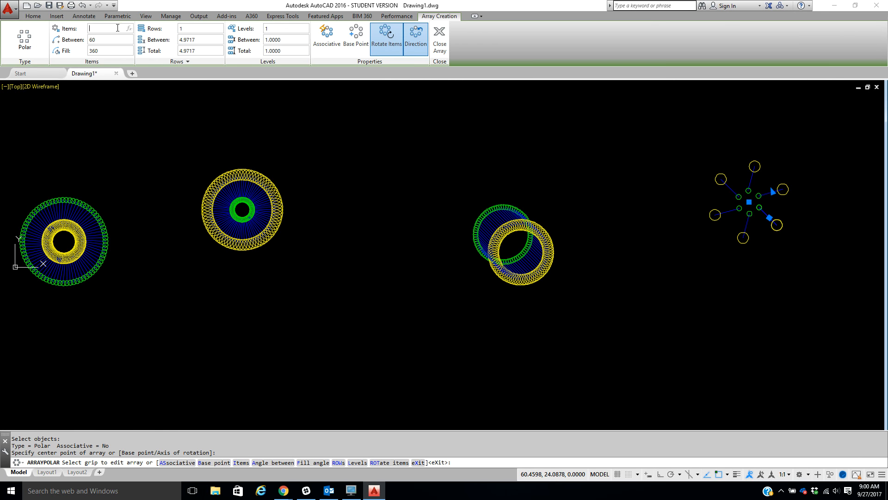
# - Give the third copy's polar array 75 items without item rotation and complete it
pyautogui.press('Return')
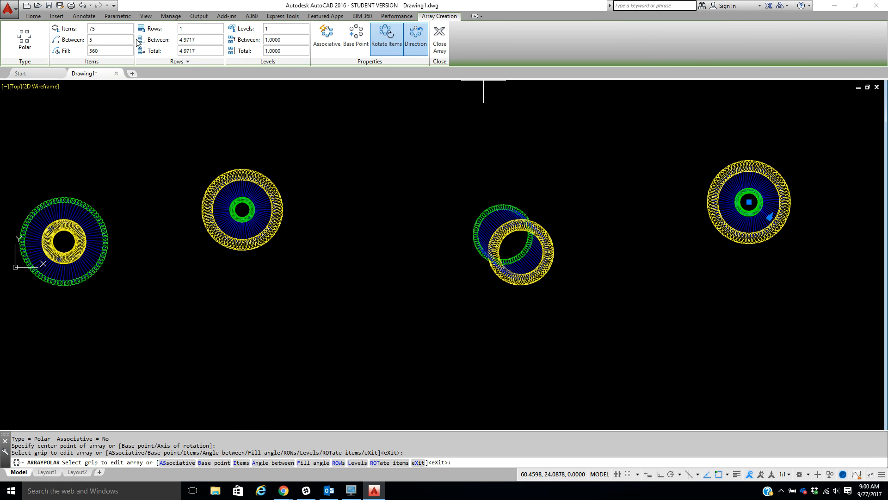
pyautogui.click(387, 40)
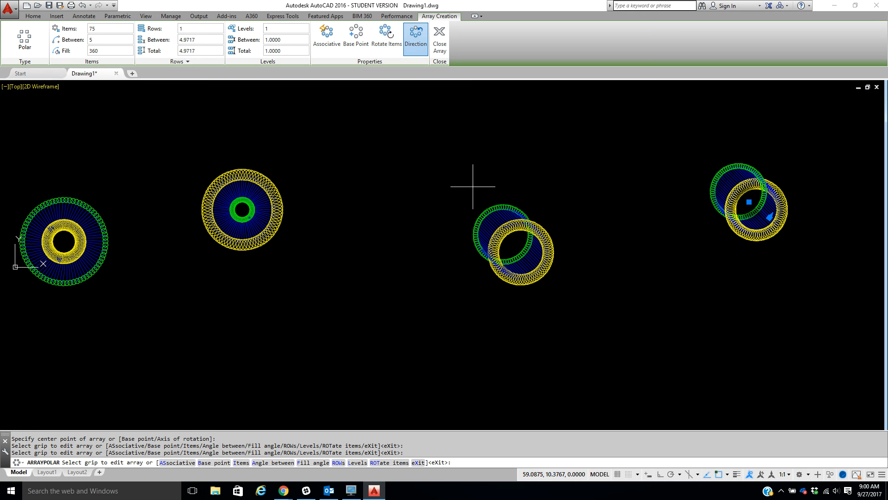
pyautogui.press('Return')
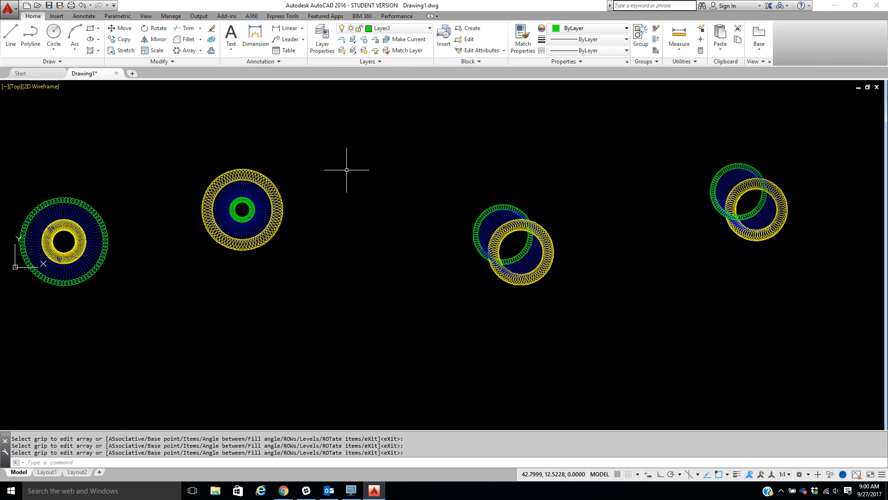
# - Draw a circle with a radius of about 0.85 in the empty area above the polar arrays
pyautogui.moveTo(349, 167)
pyautogui.mouseDown(button='middle')
pyautogui.moveTo(414, 224)
pyautogui.moveTo(403, 282)
pyautogui.mouseUp(button='middle')
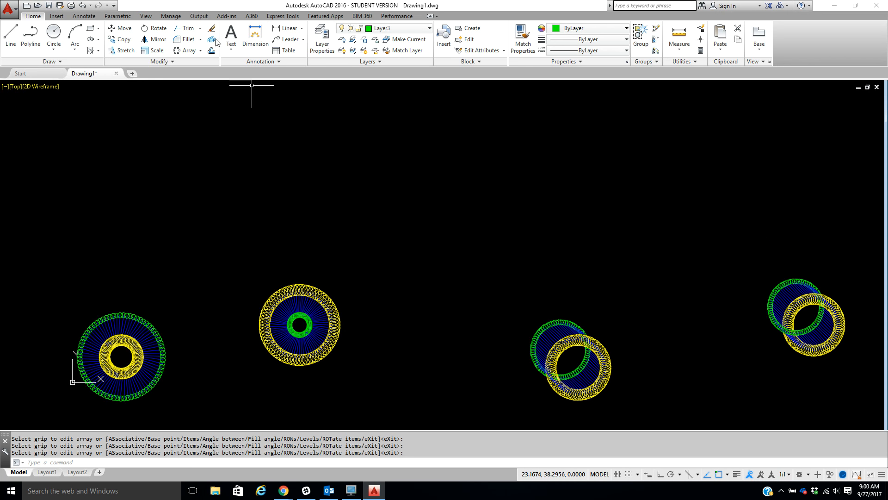
pyautogui.click(200, 51)
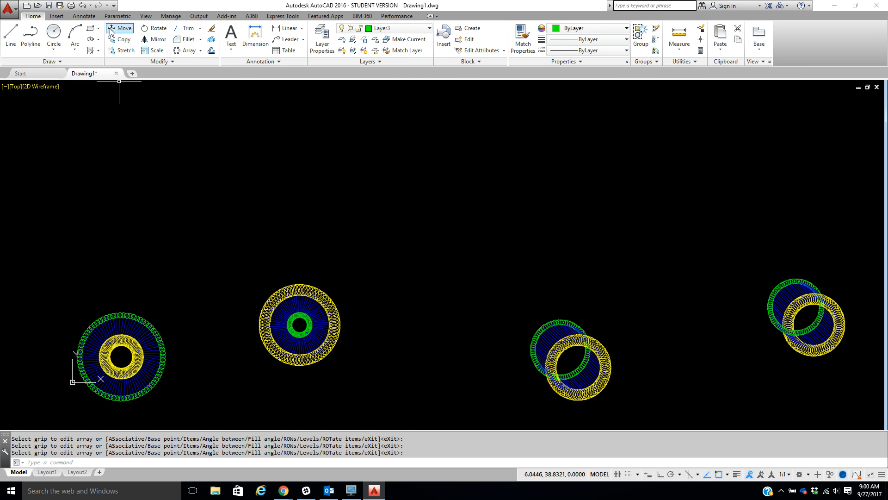
pyautogui.click(55, 32)
pyautogui.click(253, 186)
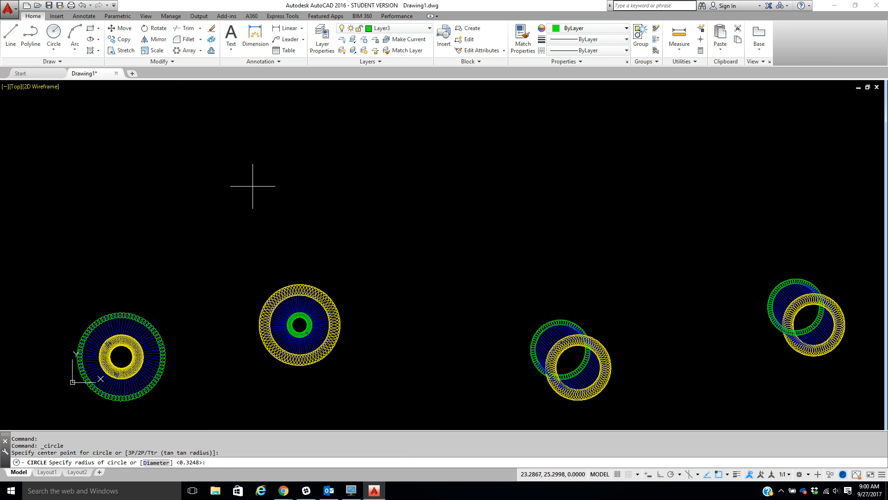
pyautogui.click(258, 181)
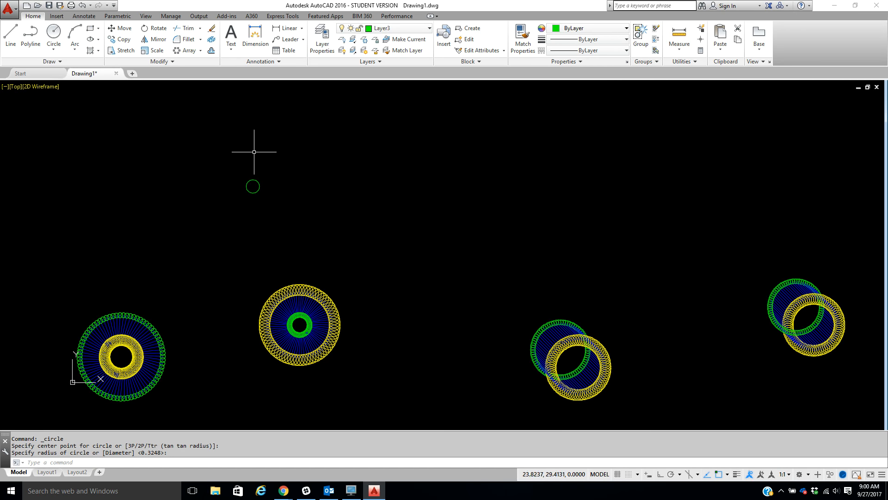
# - Create a rectangular array of the new circle above the polar arrays
pyautogui.click(201, 53)
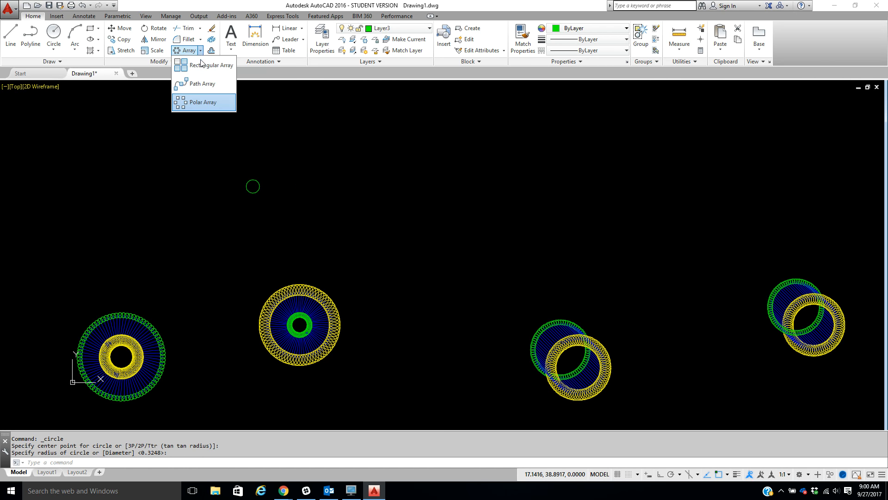
pyautogui.click(197, 69)
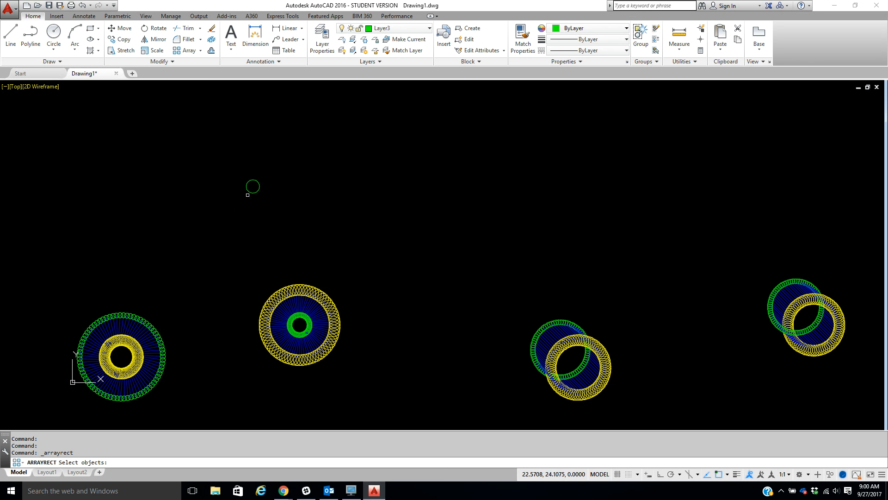
pyautogui.click(248, 188)
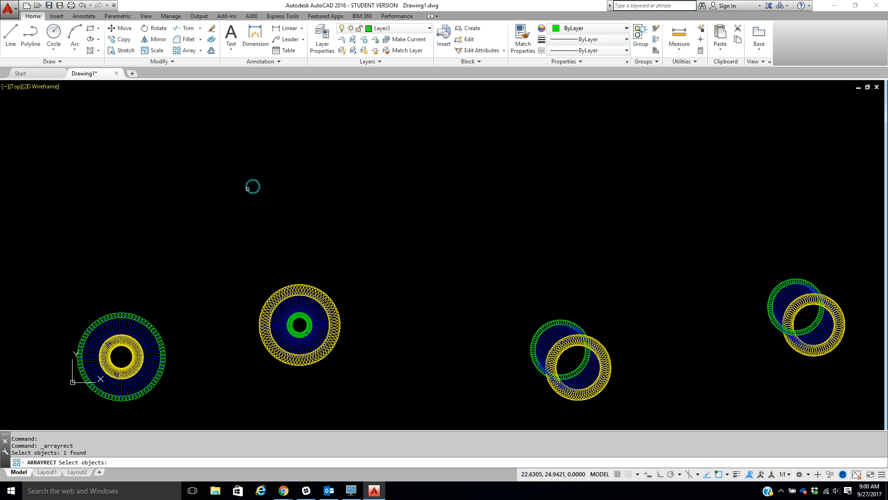
pyautogui.press('Return')
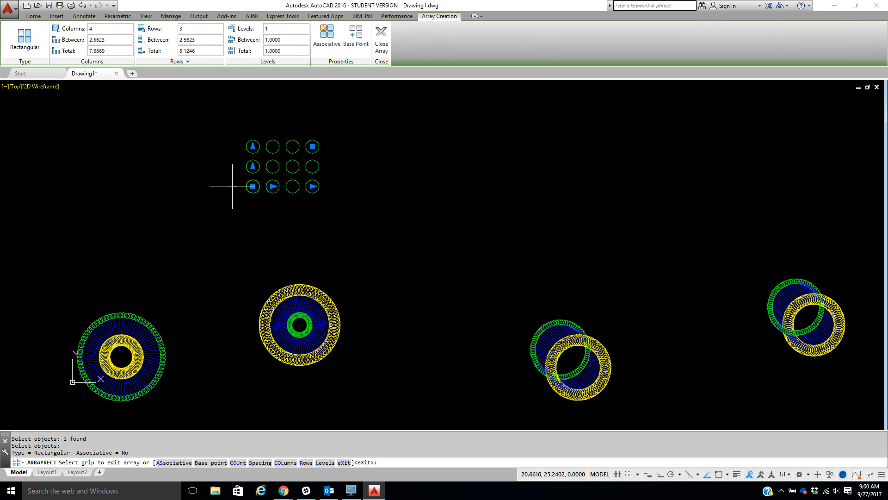
# - Set the rectangular array to 15 columns and 8 rows
pyautogui.click(118, 27)
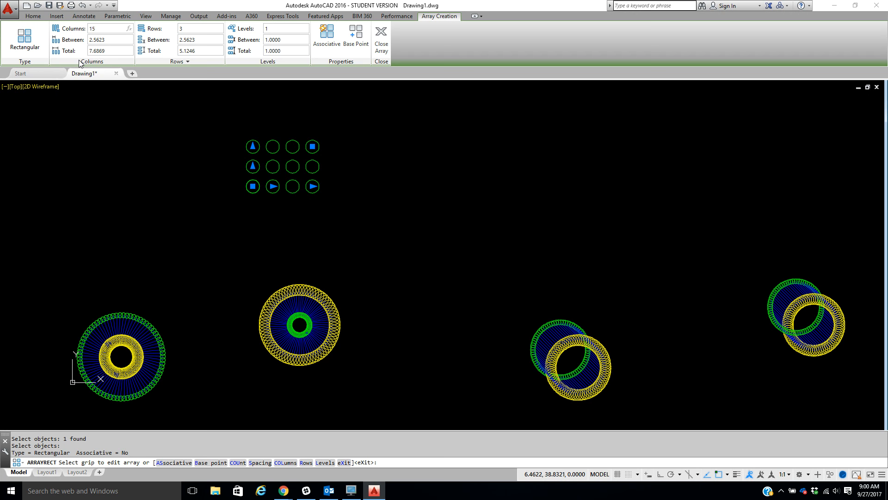
pyautogui.press('Return')
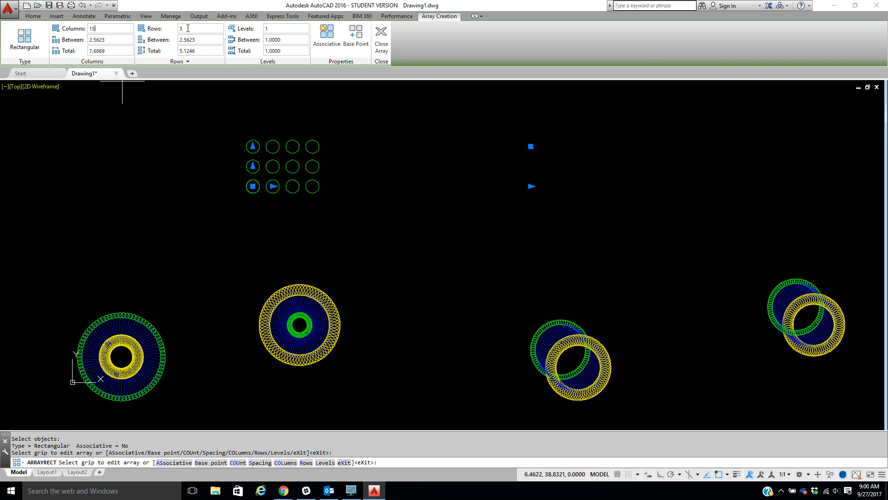
pyautogui.click(181, 30)
pyautogui.press('BackSpace')
pyautogui.write('8')
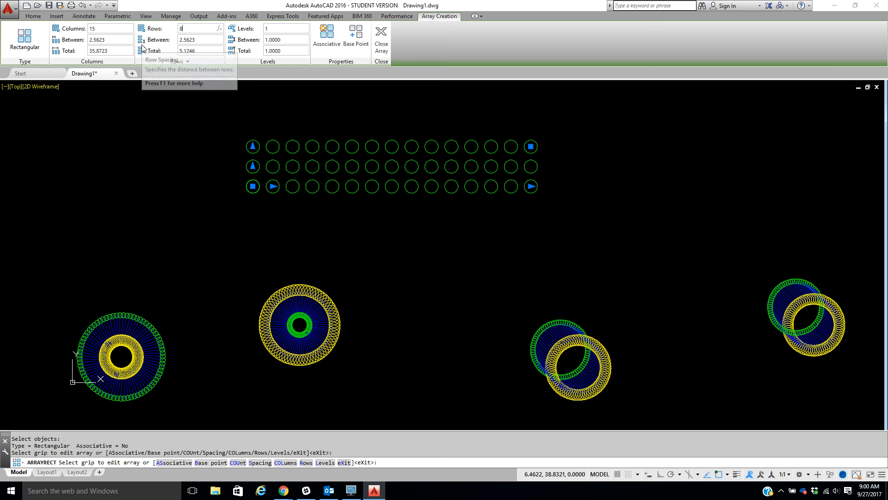
pyautogui.press('Return')
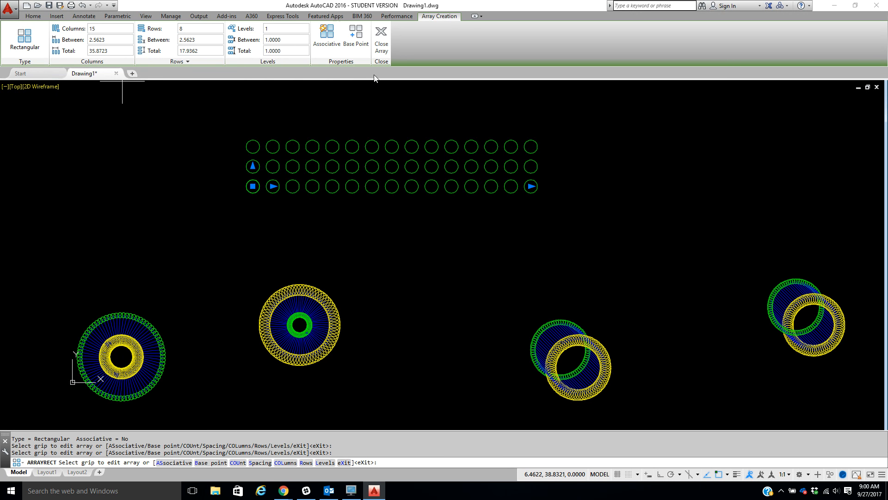
# - Set both the column spacing and the row spacing of the circle array to 3 and finish the array
pyautogui.moveTo(644, 128); pyautogui.dragTo(612, 207, button='middle')
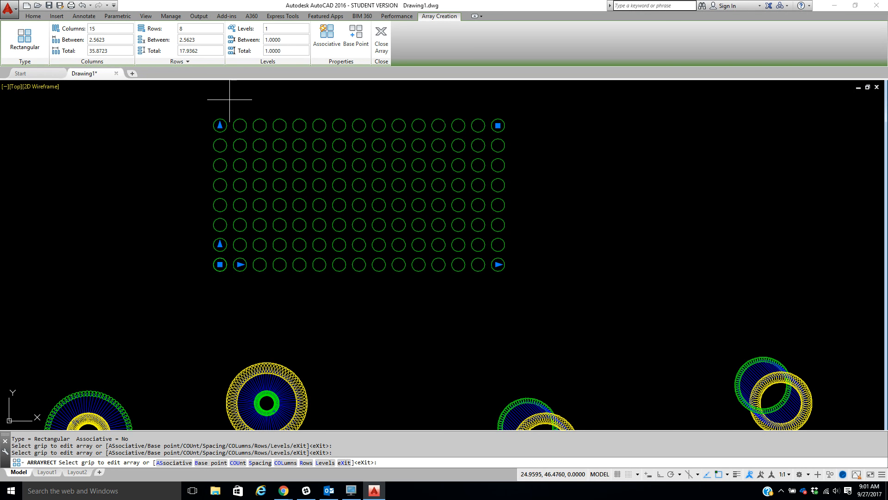
pyautogui.click(108, 40)
pyautogui.click(206, 39)
pyautogui.write('3')
pyautogui.press('Return')
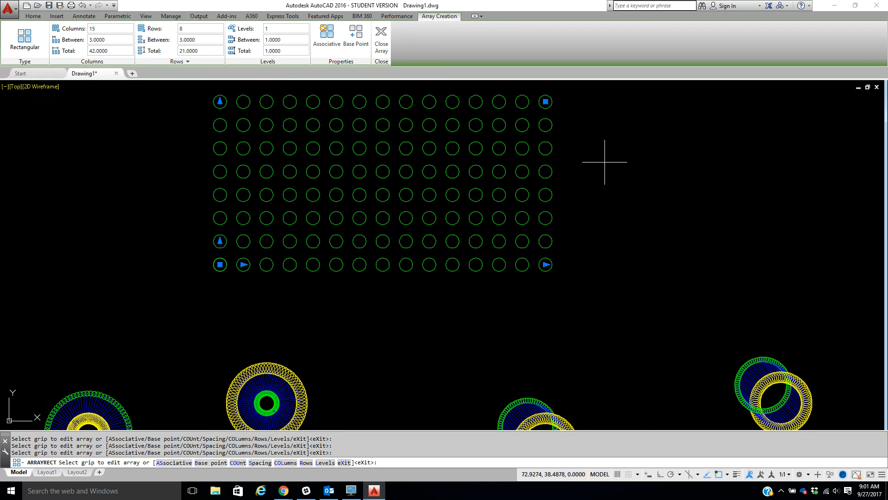
pyautogui.press('Return')
# - Draw a three-point arc rising to the right in the empty area right of the circle grid
pyautogui.moveTo(644, 183)
pyautogui.mouseDown(button='middle')
pyautogui.moveTo(466, 188)
pyautogui.moveTo(385, 206)
pyautogui.mouseUp(button='middle')
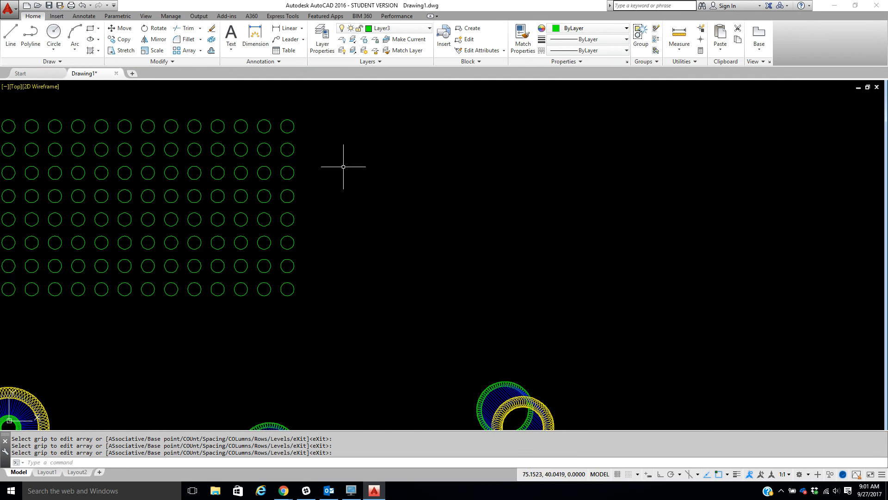
pyautogui.click(74, 47)
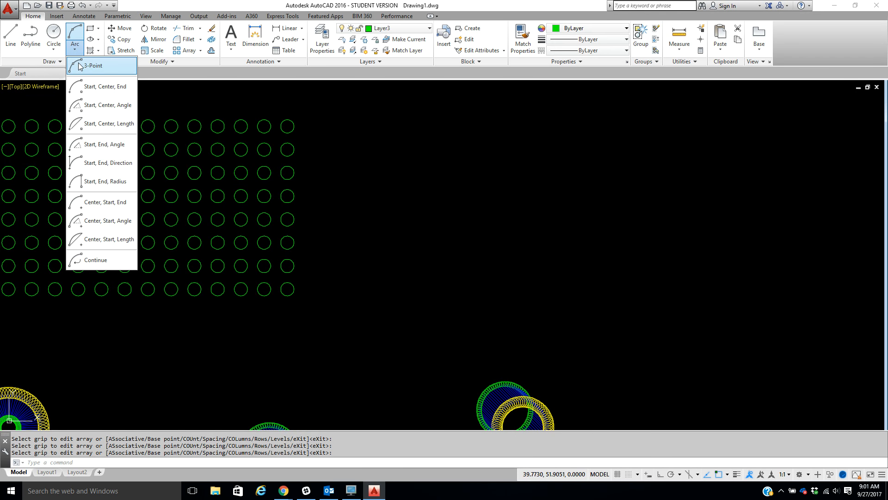
pyautogui.click(81, 67)
pyautogui.click(401, 257)
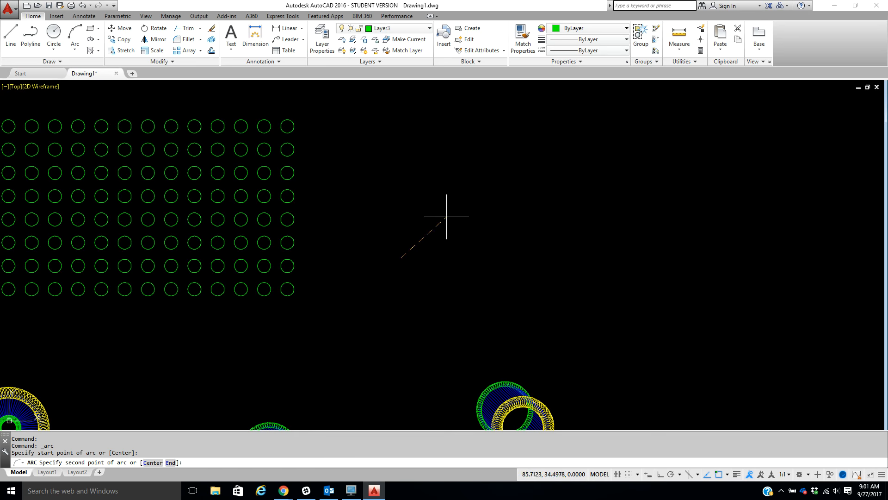
pyautogui.click(475, 197)
pyautogui.click(546, 186)
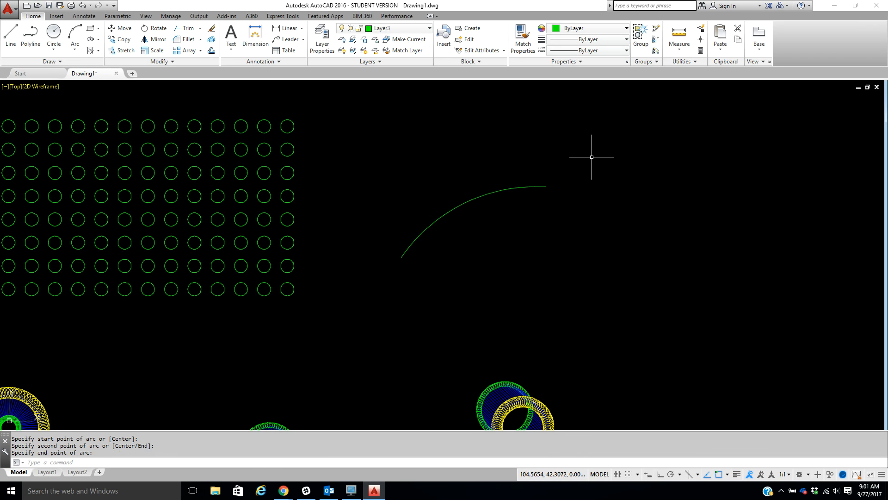
# - Draw a small circle just below the lower-left end of the arc
pyautogui.click(54, 33)
pyautogui.click(411, 271)
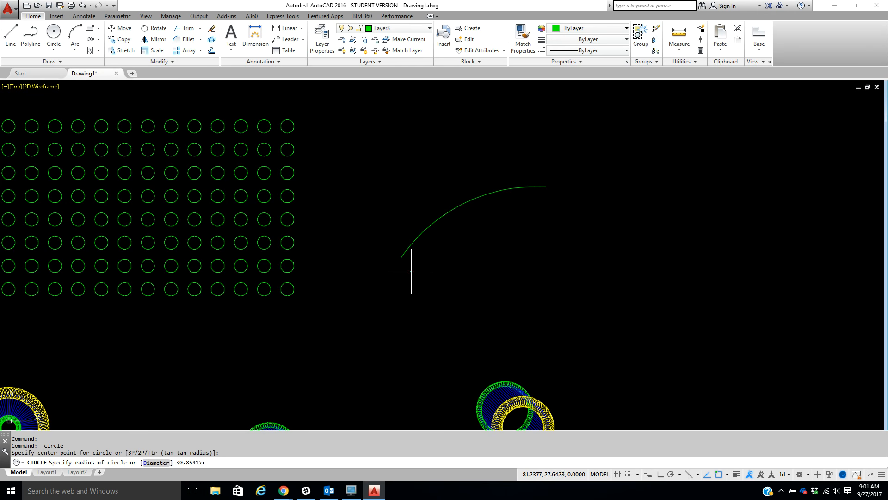
pyautogui.click(414, 280)
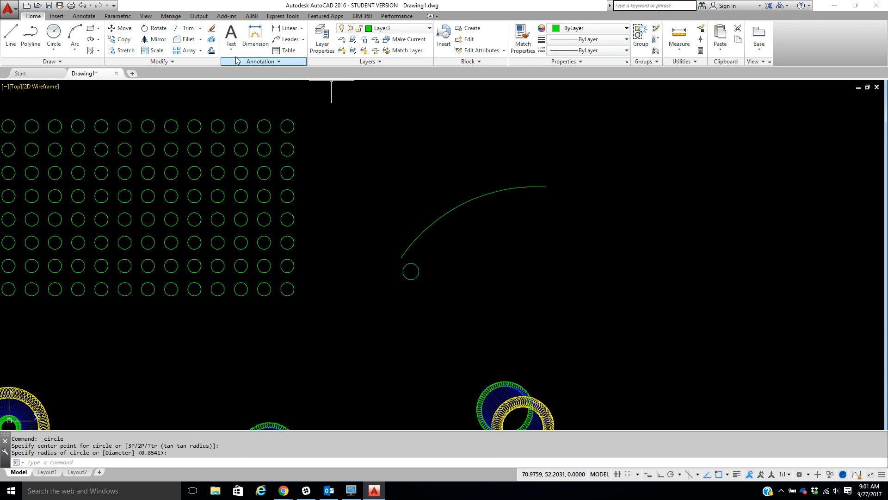
# - Create a path array of the small circle below the arc, using the arc as the path curve
pyautogui.click(200, 50)
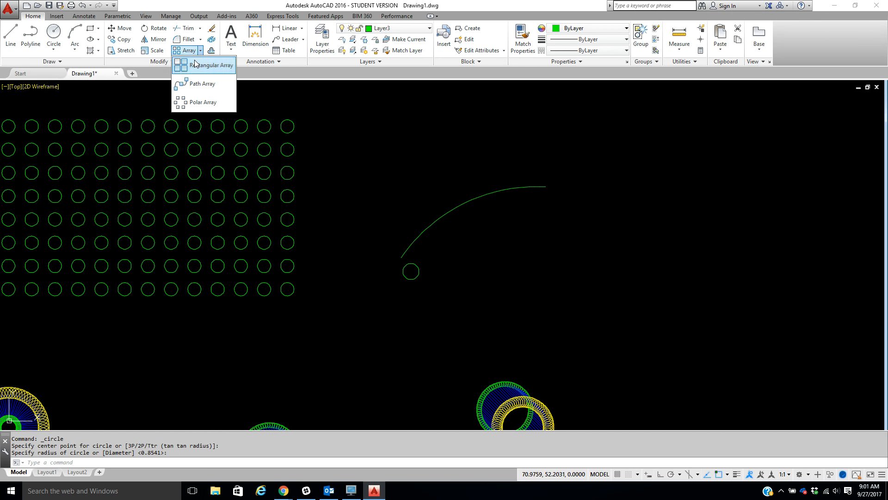
pyautogui.click(195, 83)
pyautogui.click(406, 279)
pyautogui.press('Return')
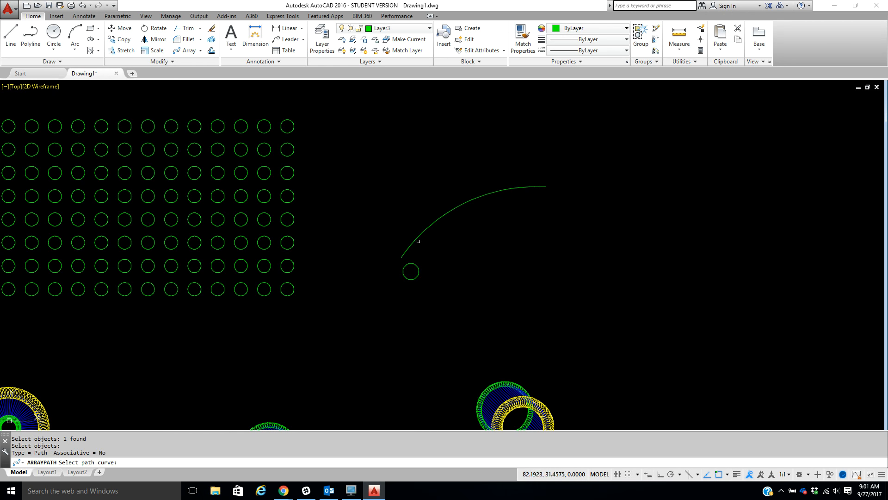
pyautogui.click(416, 239)
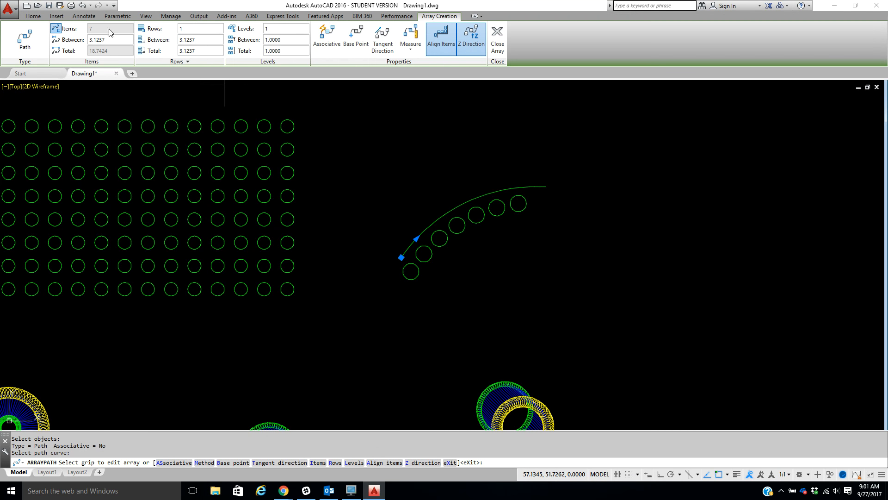
# - Set the path array to 2 rows so circles run along both sides of the arc
pyautogui.click(196, 30)
pyautogui.write('2')
pyautogui.press('Return')
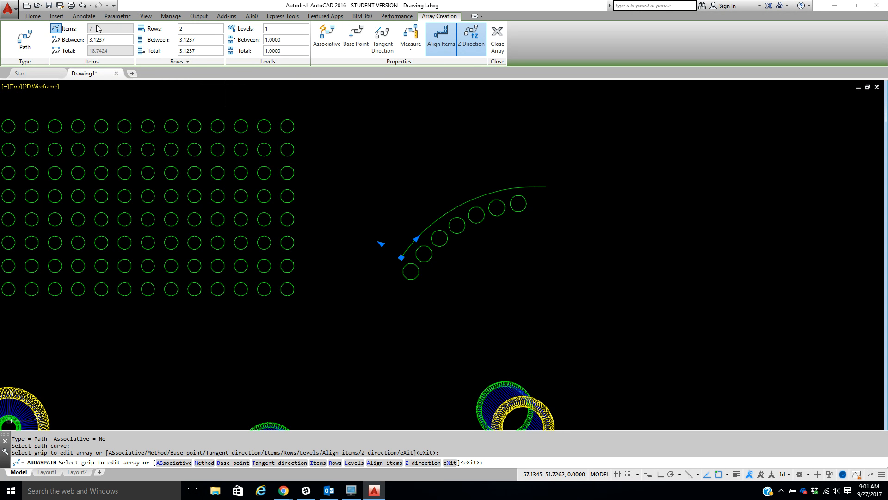
# - Unlock the item count of the path array for manual entry and set it to 7 items
pyautogui.click(56, 29)
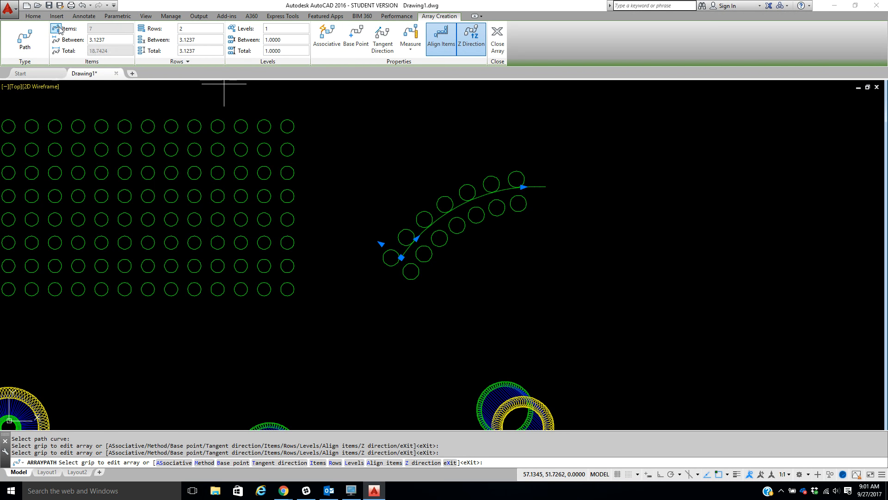
pyautogui.click(98, 29)
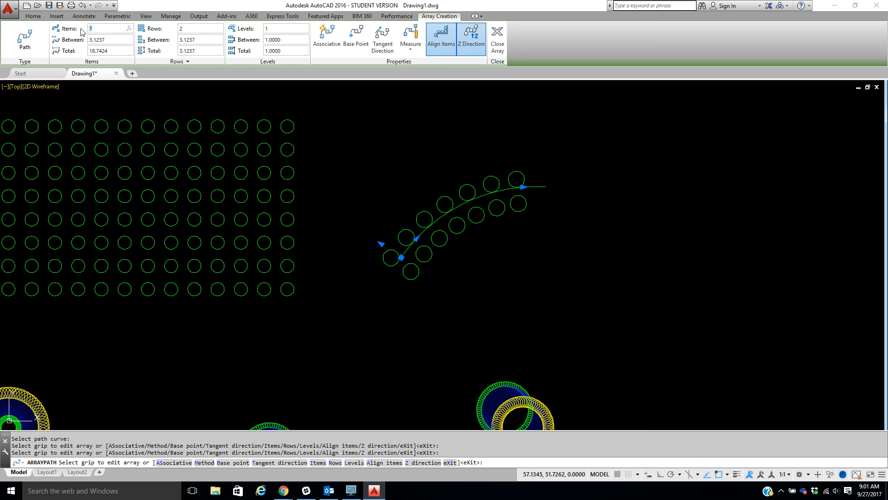
pyautogui.press('BackSpace')
pyautogui.write('7')
pyautogui.press('Return')
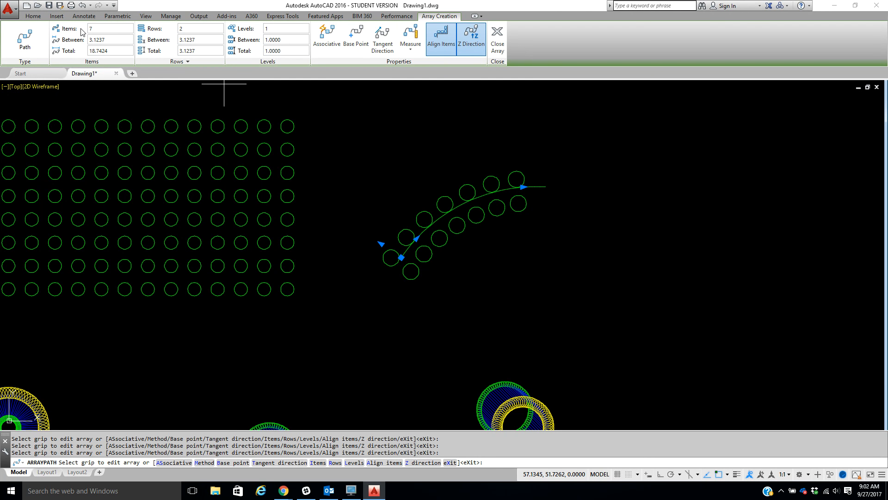
# - Set the spacing between the path array's items to 1
pyautogui.click(106, 28)
pyautogui.moveTo(114, 41); pyautogui.dragTo(65, 45)
pyautogui.write('1')
pyautogui.press('Return')
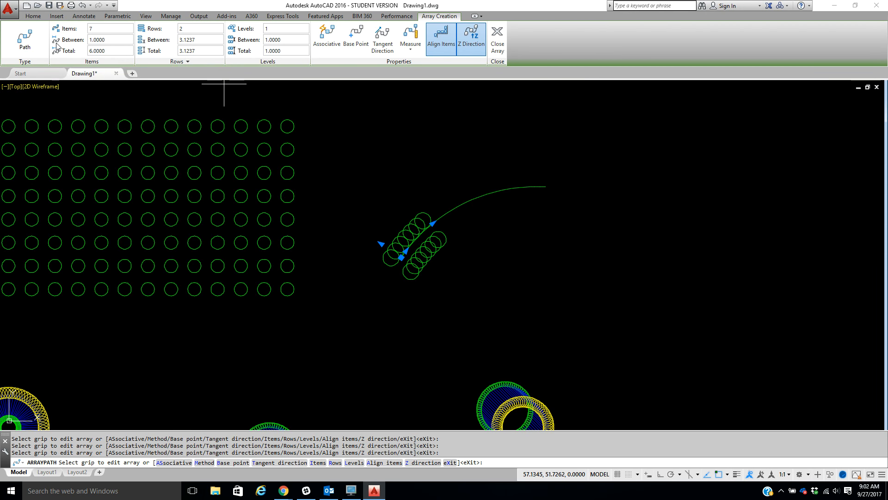
# - Set the path array's item count to 15 and finish the array
pyautogui.click(100, 30)
pyautogui.write('15')
pyautogui.press('Return')
pyautogui.press('Return')
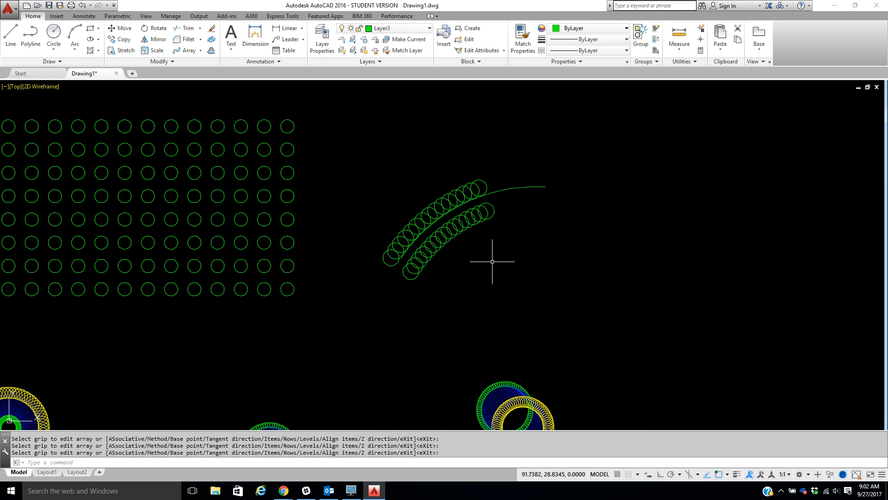
pyautogui.scroll(-4, 505, 248)
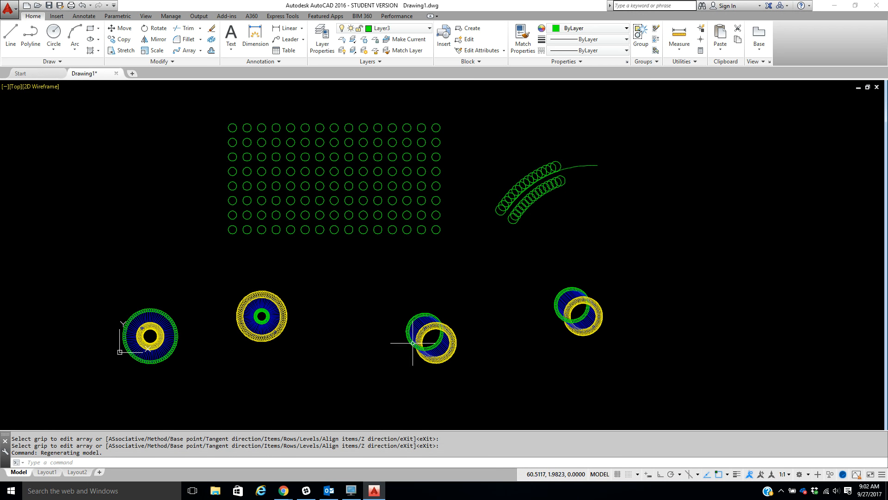
pyautogui.scroll(2, 413, 342)
pyautogui.scroll(-2, 423, 341)
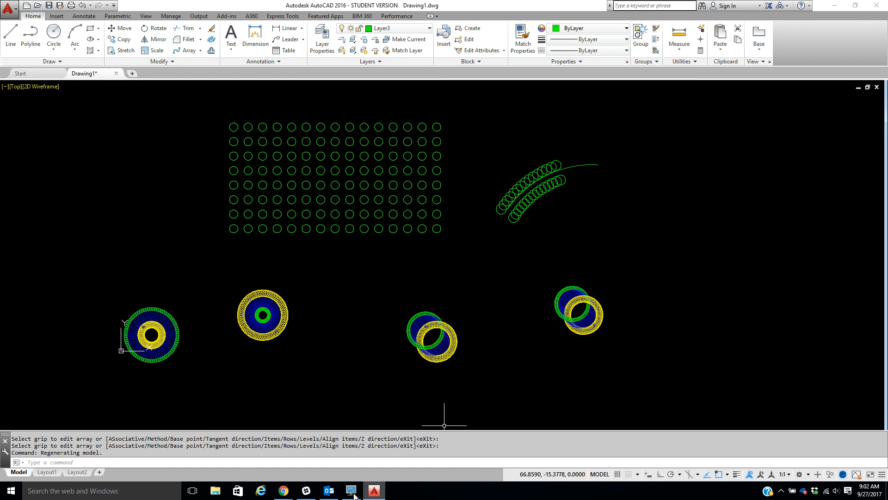
pyautogui.moveTo(285, 492)
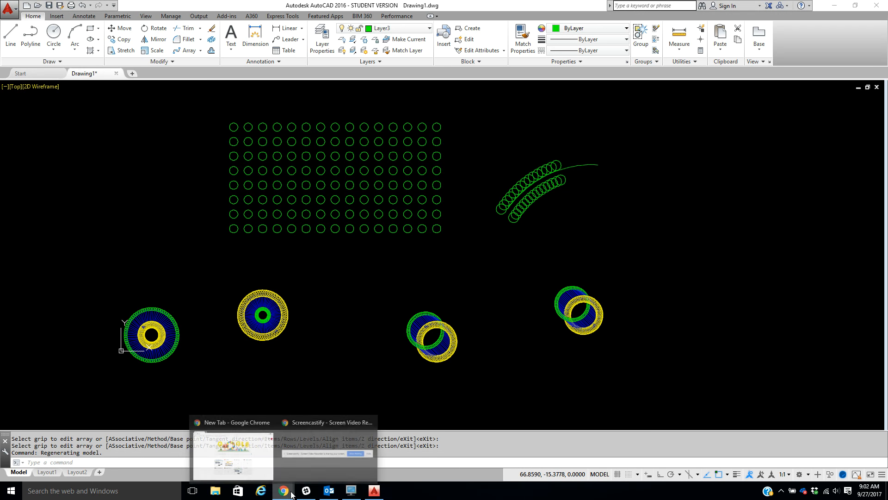
pyautogui.click(356, 458)
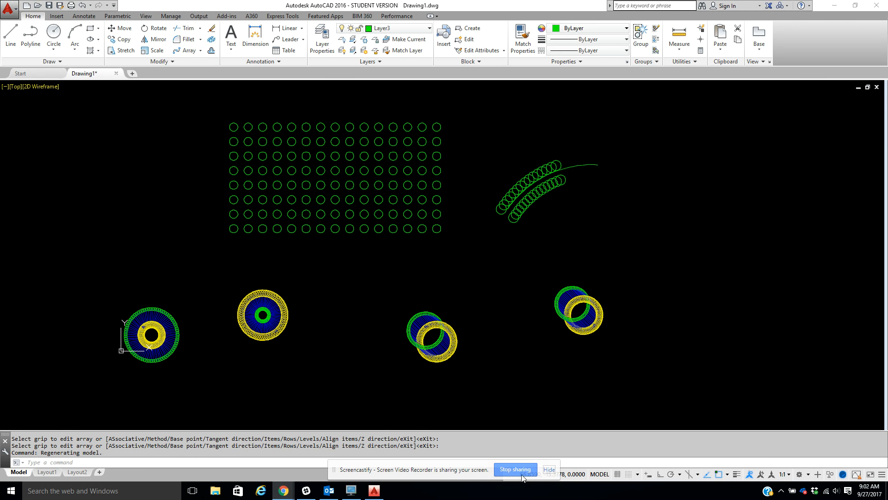